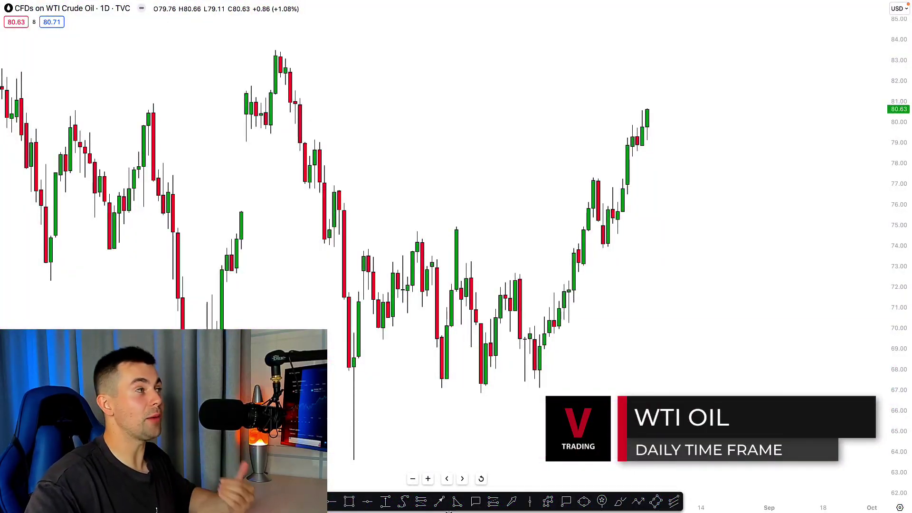
- Draw a rectangle zone across the WTI Crude Oil highs near 75, from about 74.47 to 75.05
scroll(516, 379, up, 2)
scroll(516, 380, up, 1)
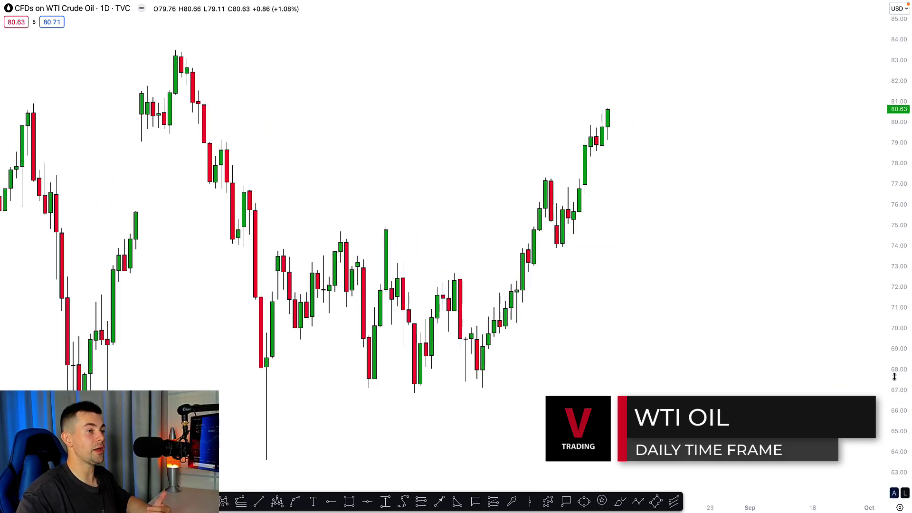
drag(895, 377, 894, 344)
scroll(507, 324, up, 2)
drag(504, 327, 657, 421)
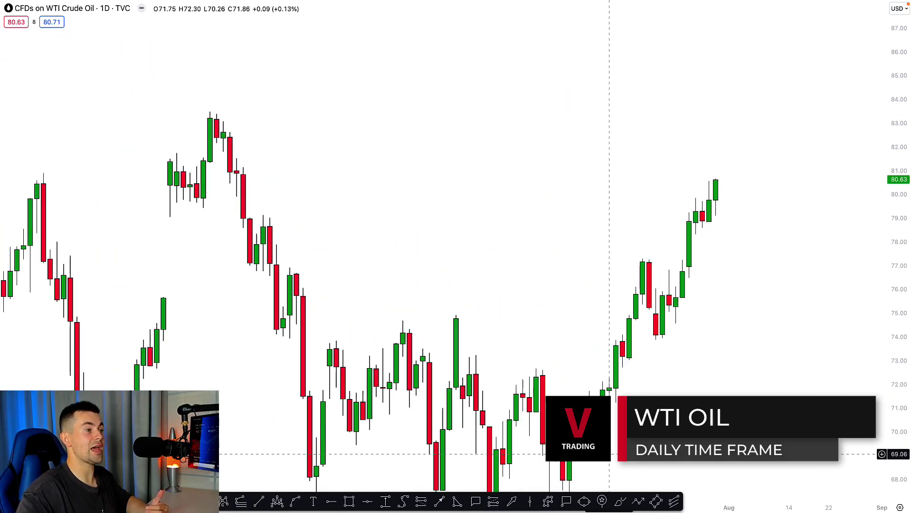
drag(609, 454, 582, 375)
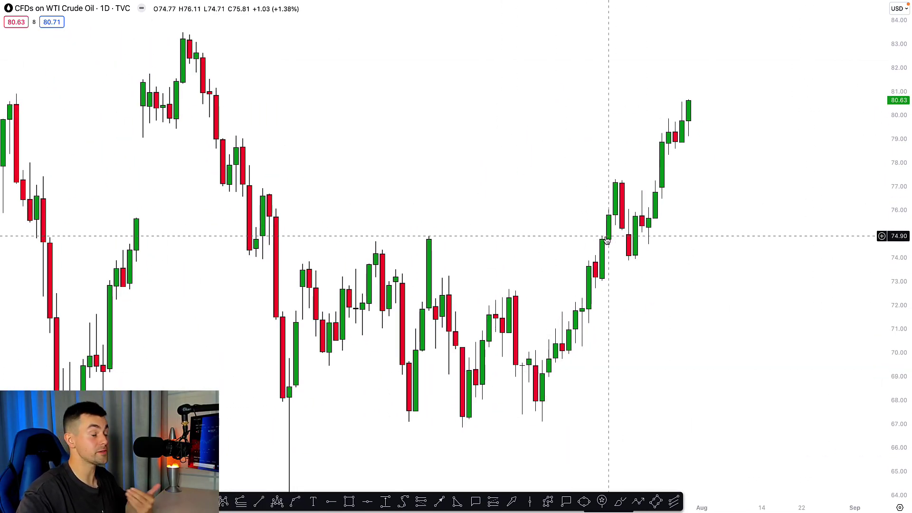
click(350, 501)
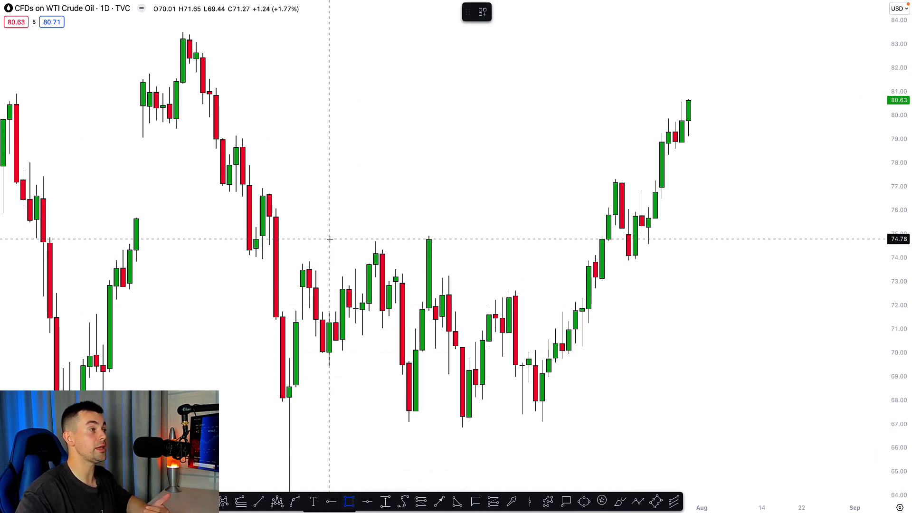
drag(330, 239, 795, 247)
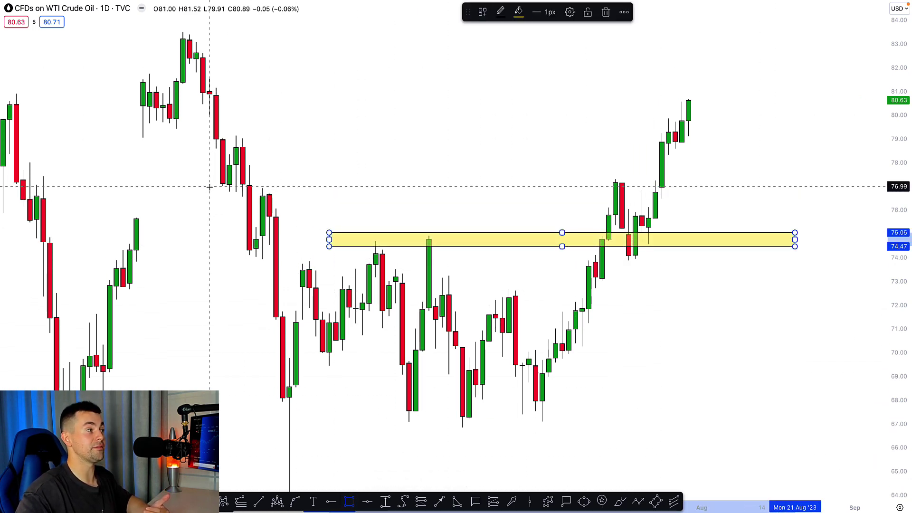
- Draw three more price-zone rectangles: about 76.47 to 76.99, about 78.5 to 79.84, and about 72.2 to 72.8
mouse_move(210, 186)
mouse_down()
mouse_move(675, 187)
mouse_move(722, 199)
mouse_up()
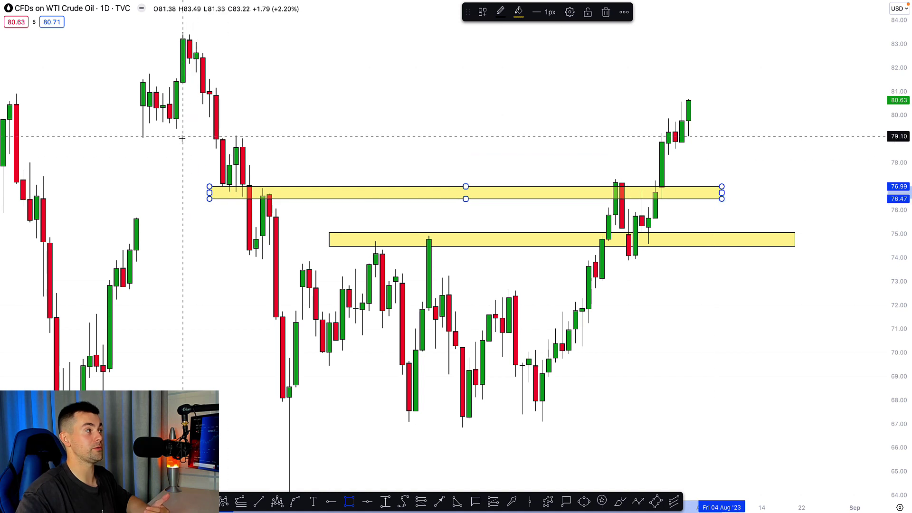
mouse_move(143, 119)
mouse_down()
mouse_move(702, 150)
mouse_move(753, 200)
mouse_up()
click(695, 268)
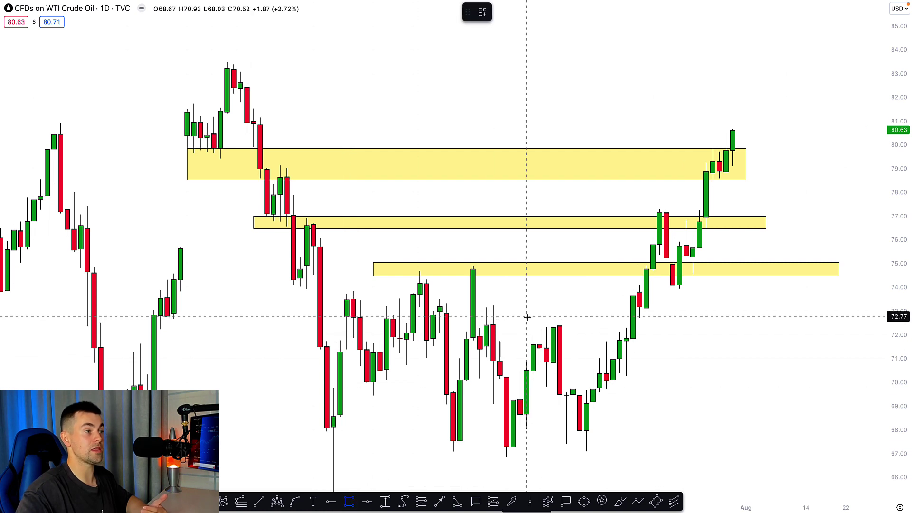
drag(519, 315, 773, 331)
drag(755, 372, 679, 378)
click(511, 502)
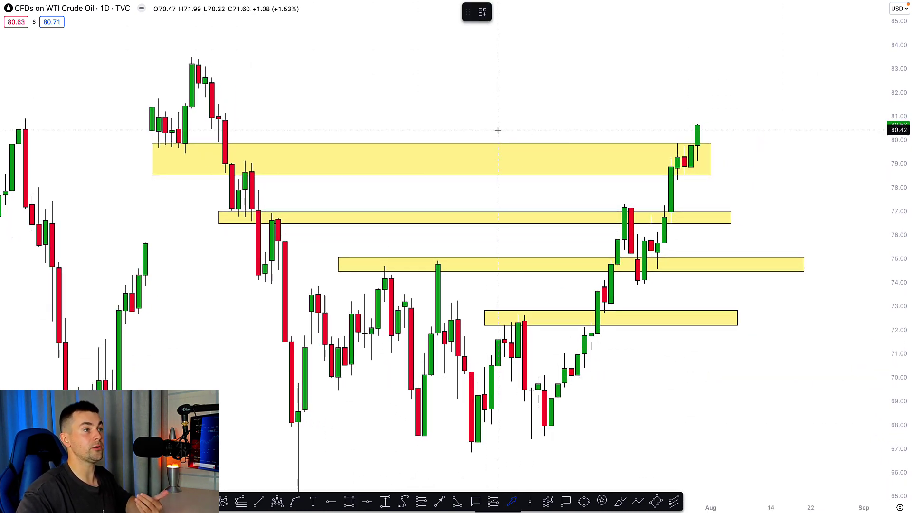
mouse_move(332, 88)
mouse_down()
mouse_move(102, 138)
mouse_move(675, 147)
mouse_move(670, 164)
mouse_move(687, 152)
mouse_move(692, 131)
mouse_up()
key(Escape)
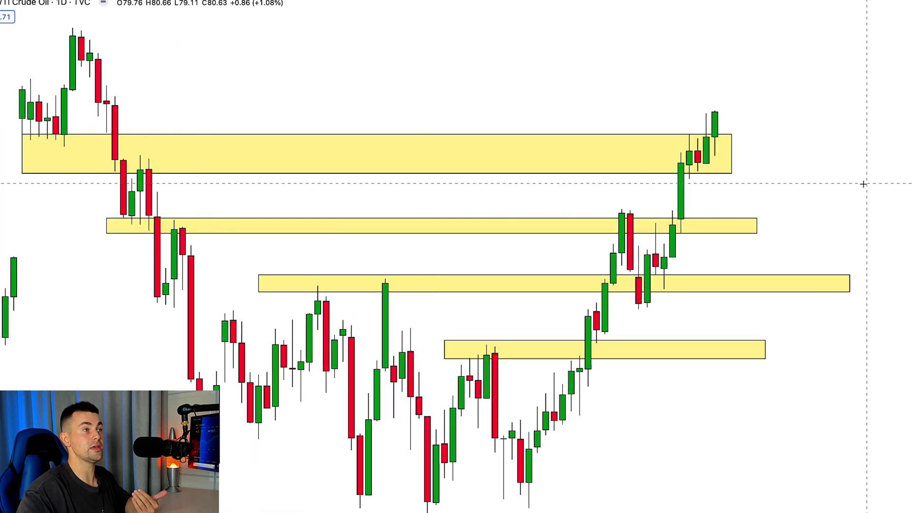
- Draw a thin resistance rectangle across the previous highs from about 83.18 to 83.50, extending beyond the latest candle
scroll(864, 184, up, 1)
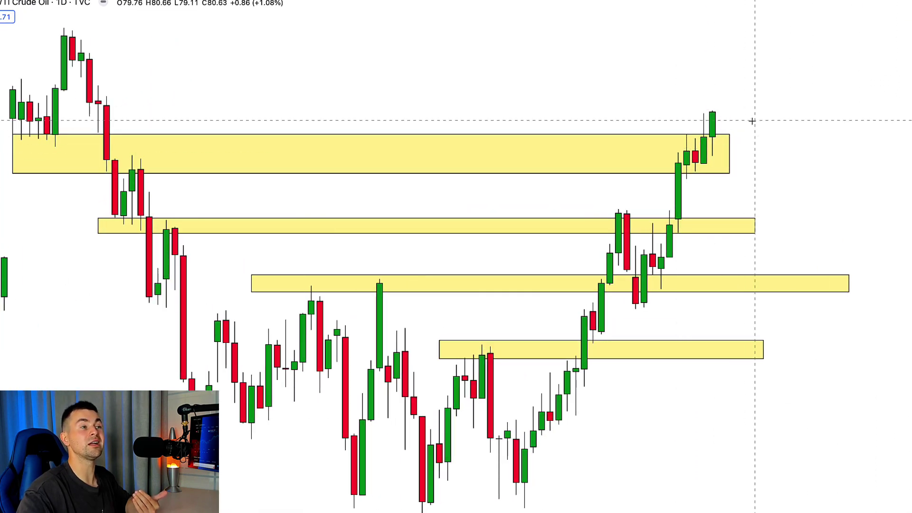
drag(674, 102, 704, 121)
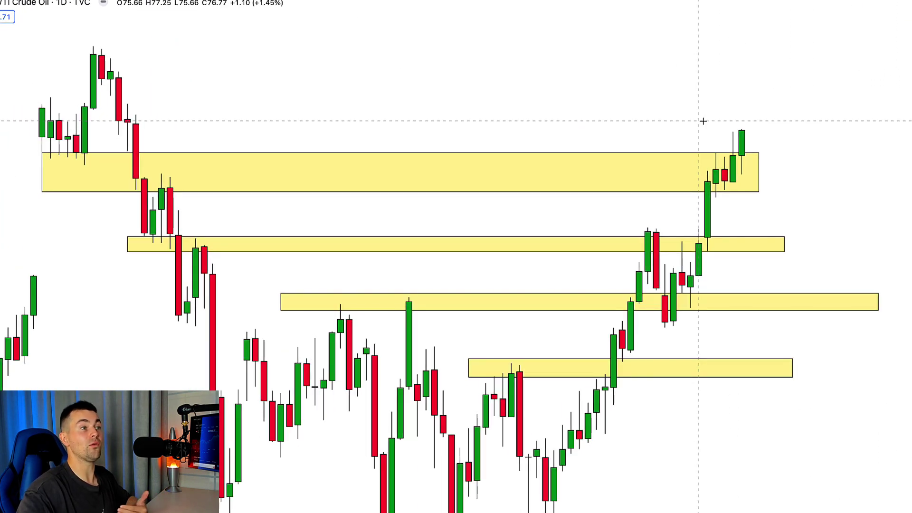
scroll(637, 117, left, 3)
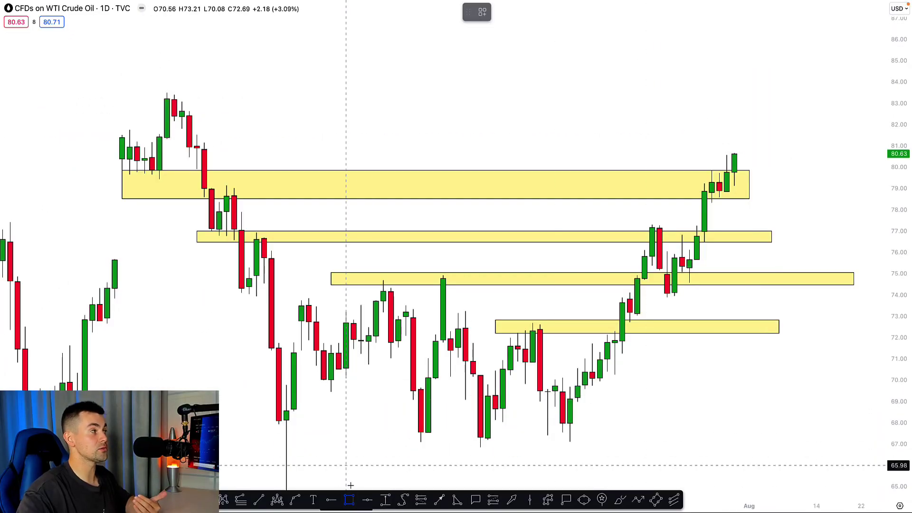
scroll(218, 189, left, 10)
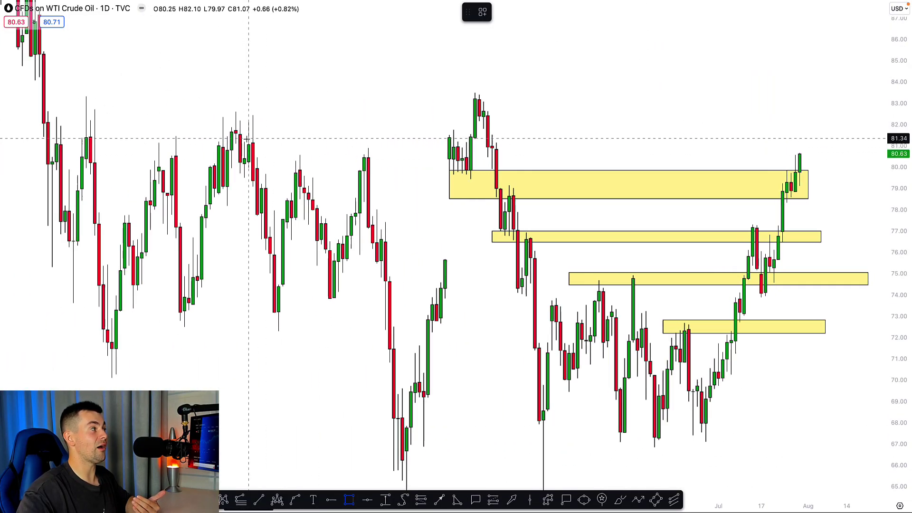
scroll(248, 139, down, 2)
drag(101, 93, 857, 98)
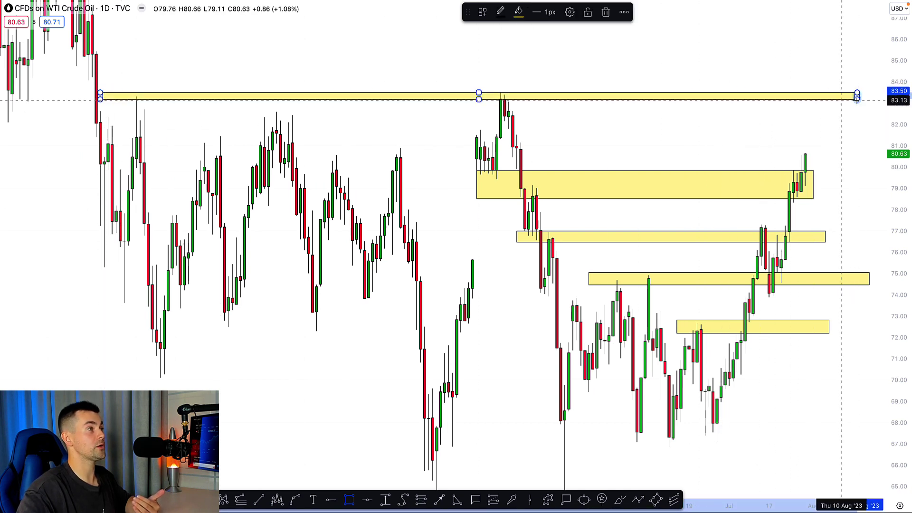
- Draw an arrow from beside the latest candle at about 80.58 up to about 83.06, just below the highest zone
scroll(513, 159, up, 5)
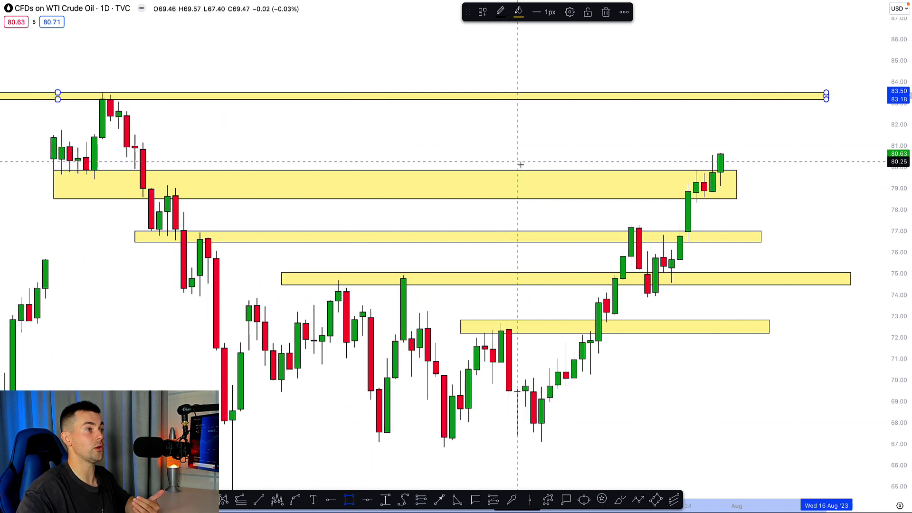
click(440, 499)
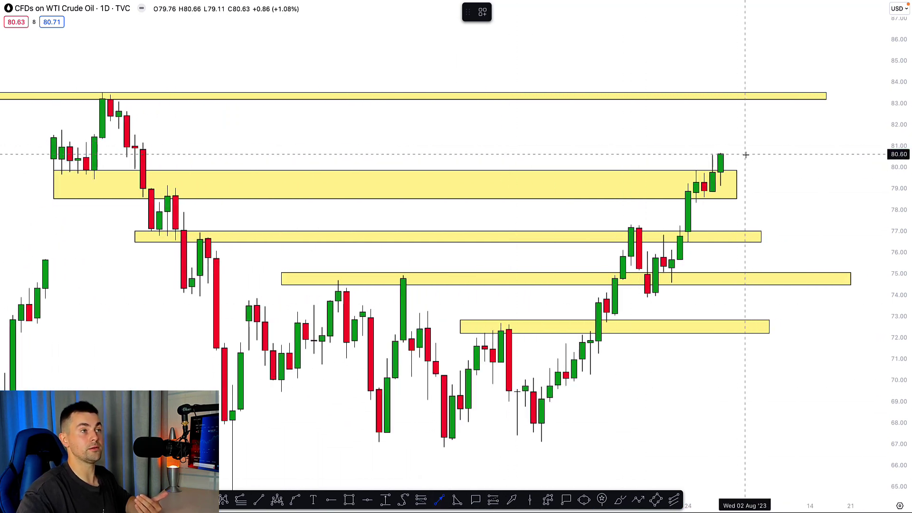
click(736, 154)
click(753, 104)
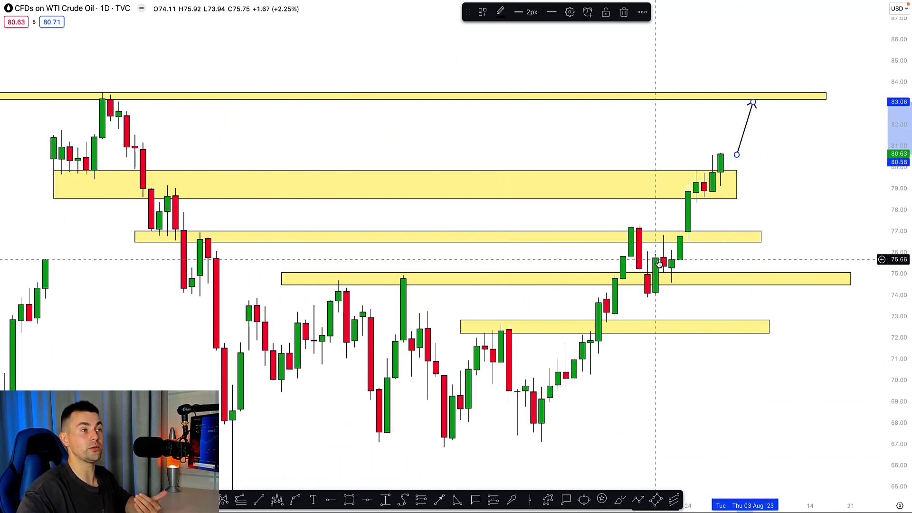
- Draw a rectangle from 28 Jul to 14 Aug '23 between about 78.5 and 79.84, continuing the existing zone past the latest candle
click(350, 499)
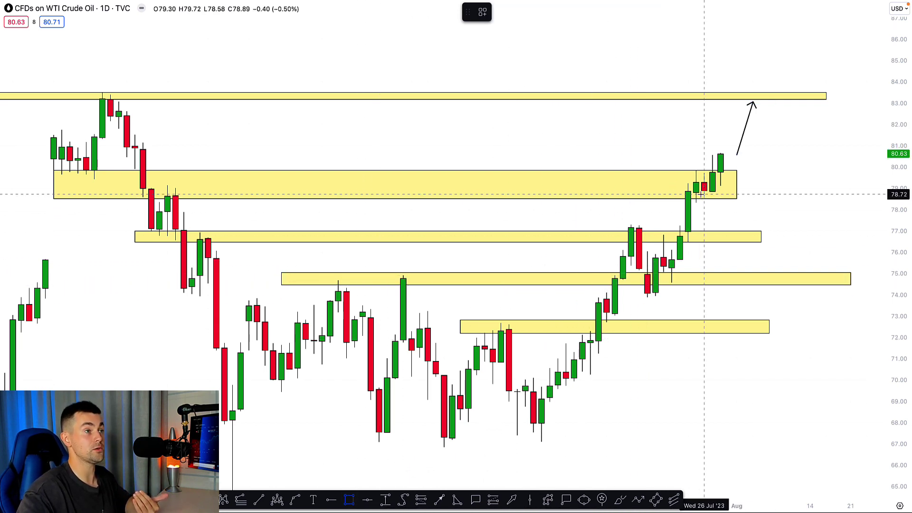
click(721, 170)
click(810, 199)
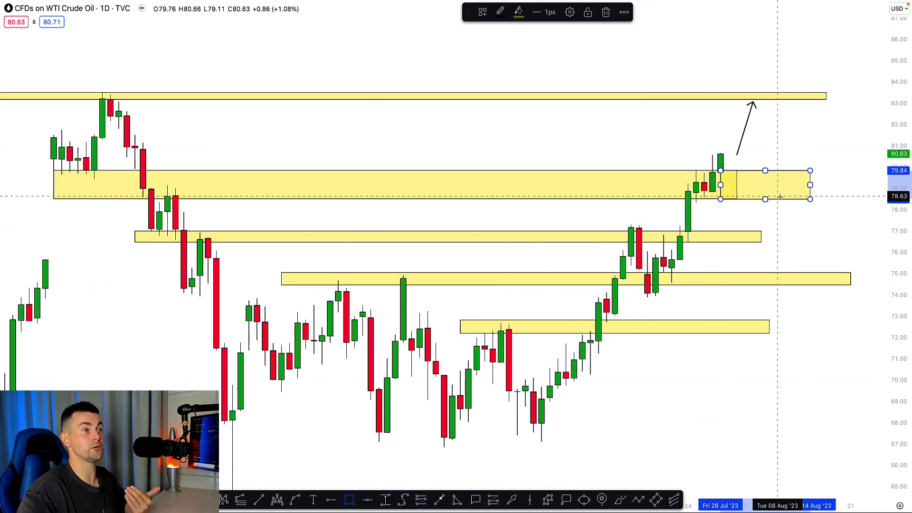
- Draw a pullback arrow from about 80.72 beside the latest candle down into the extended zone at about 79.2
click(439, 499)
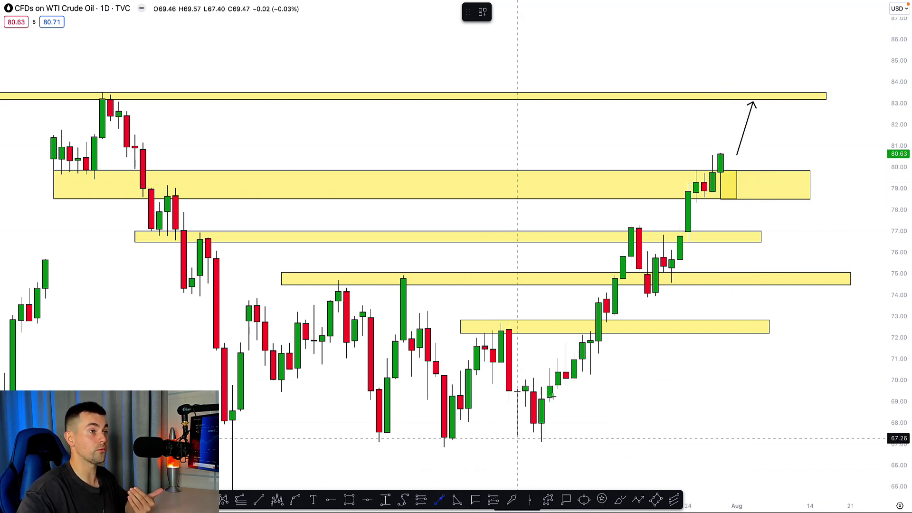
click(745, 152)
click(770, 183)
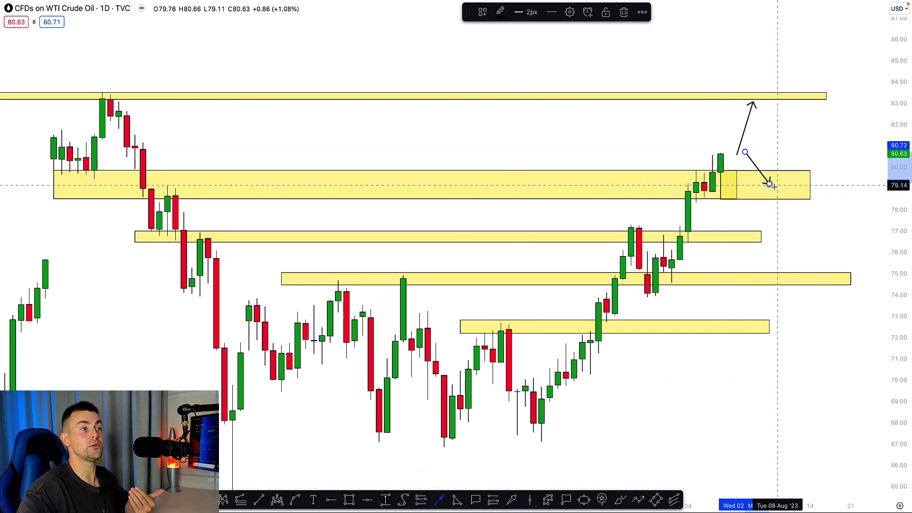
click(770, 183)
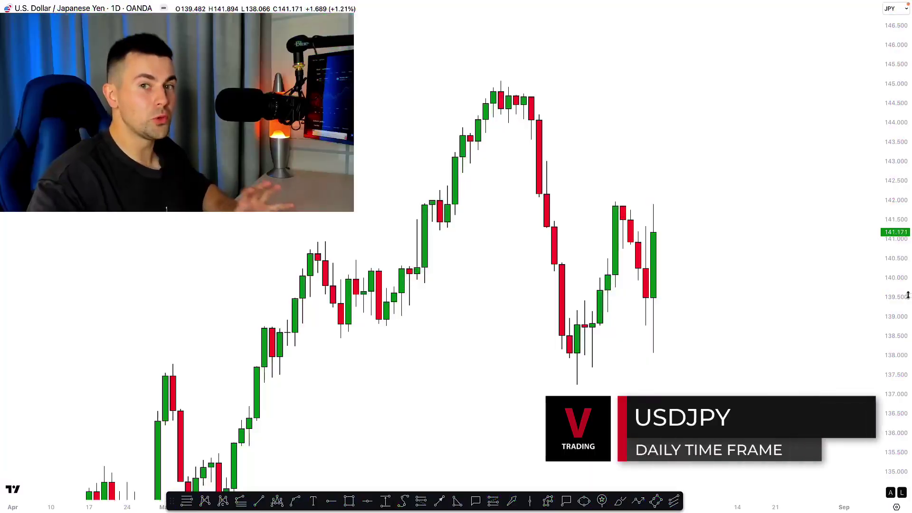
scroll(855, 418, down, 5)
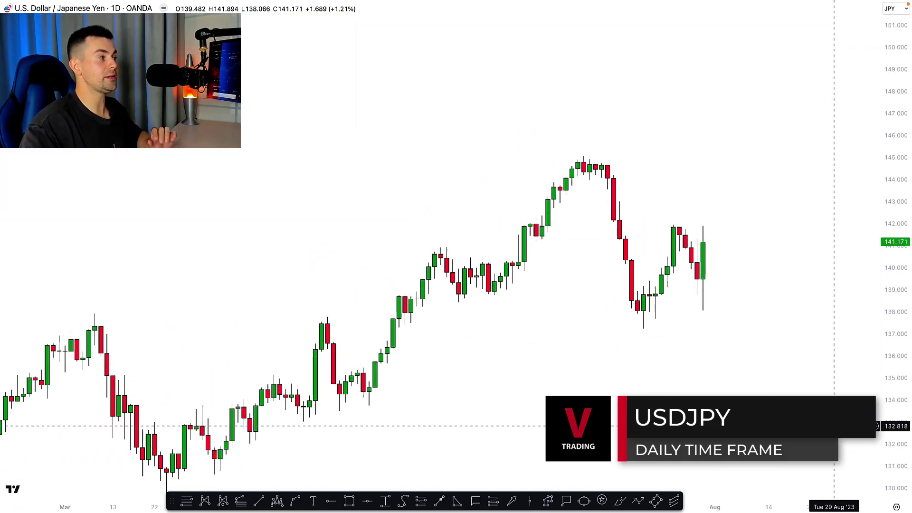
drag(839, 426, 765, 327)
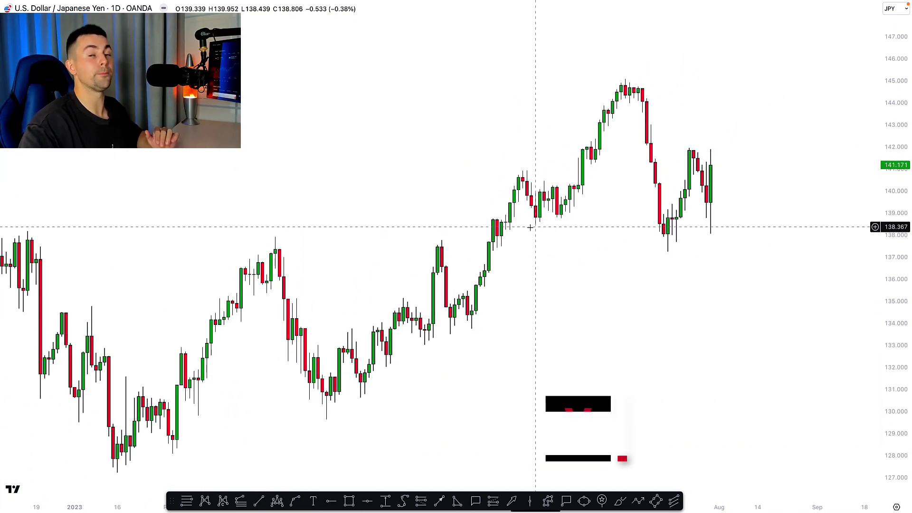
drag(538, 234, 521, 236)
key(alt+t)
click(443, 75)
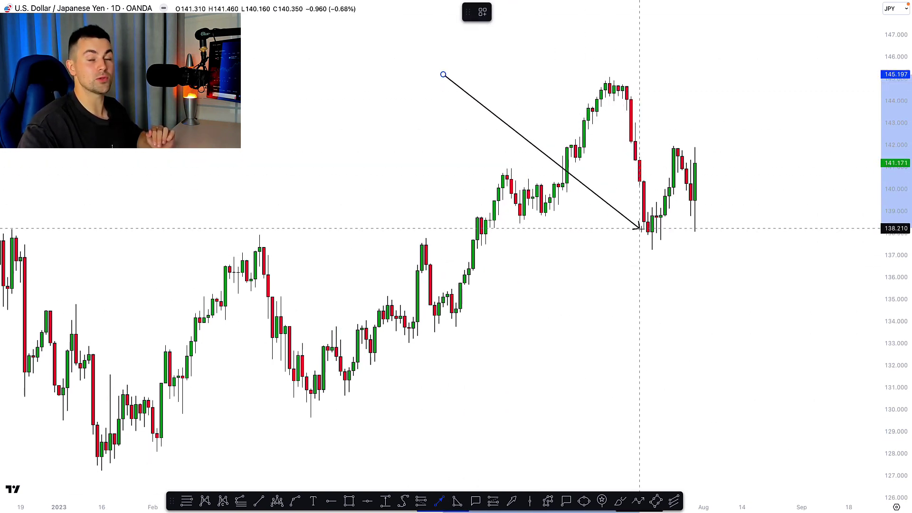
scroll(643, 229, down, 1)
key(Escape)
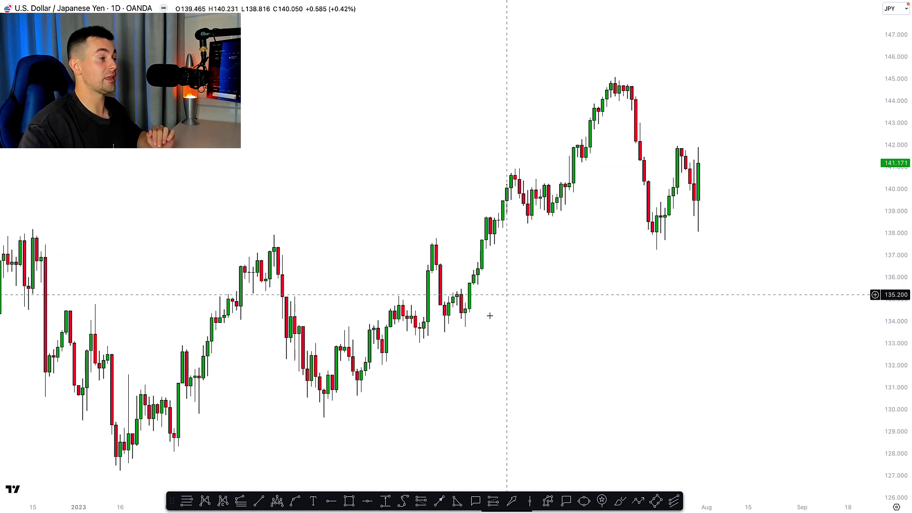
- Draw a support rectangle on the USD/JPY chart from 30 Nov '22 to 12 Sep '23, between about 137.4 and 138.278
click(349, 501)
scroll(183, 275, left, 2)
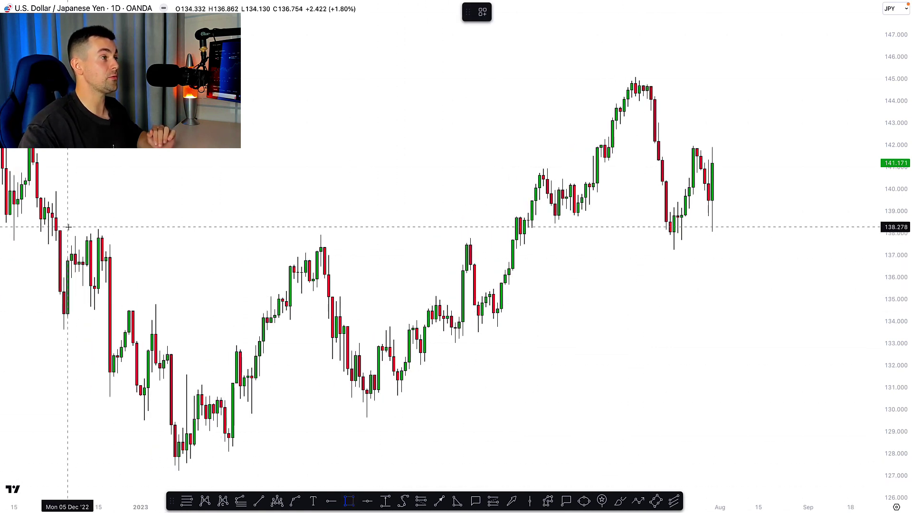
drag(56, 227, 836, 247)
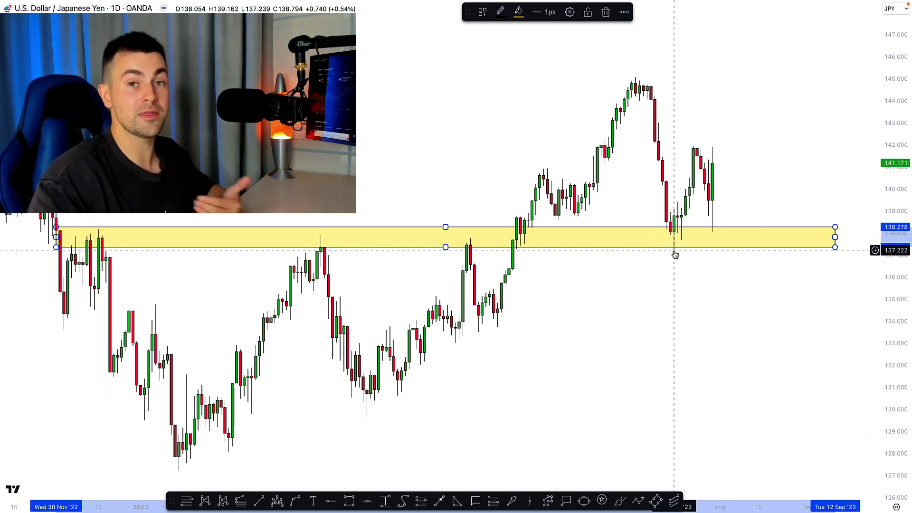
- Draw a rising trend line from the 24 Mar '23 low at 129.650 along the recent lows to about 141.513 on 15 Sep '23
scroll(674, 251, down, 1)
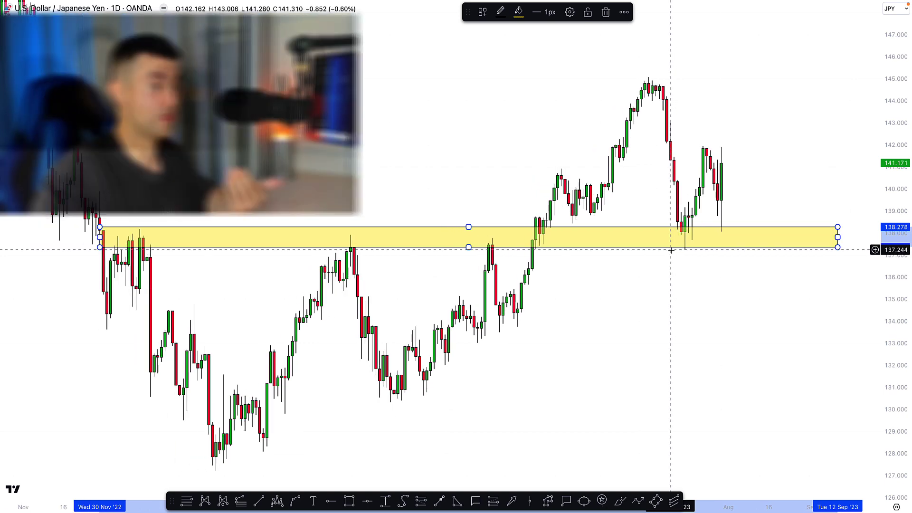
click(260, 501)
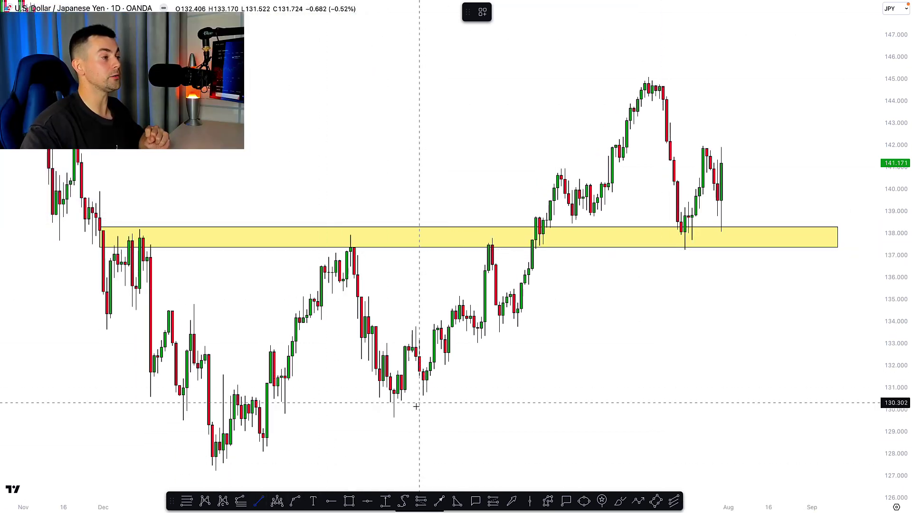
click(394, 418)
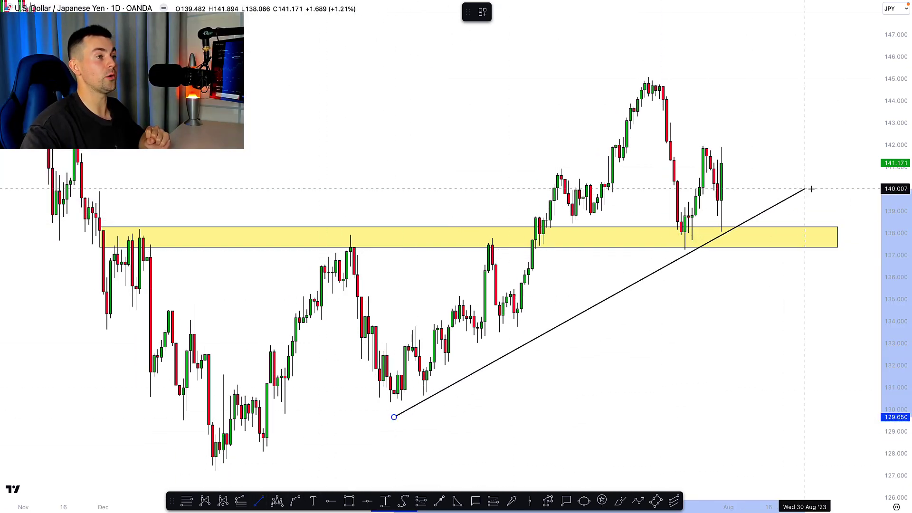
click(849, 158)
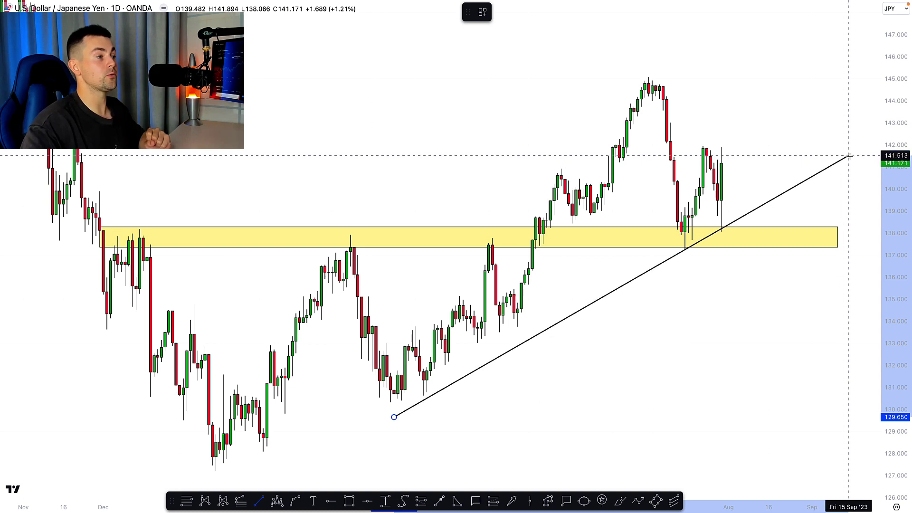
click(703, 227)
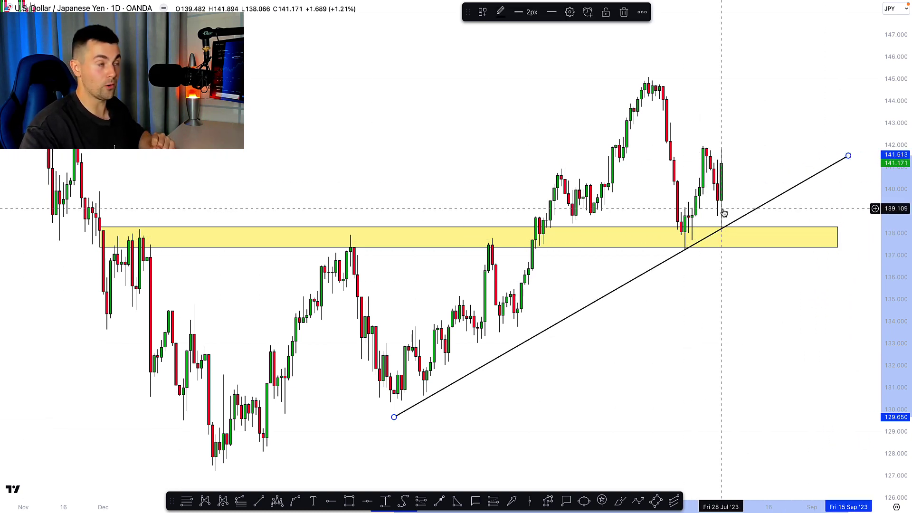
scroll(760, 238, up, 5)
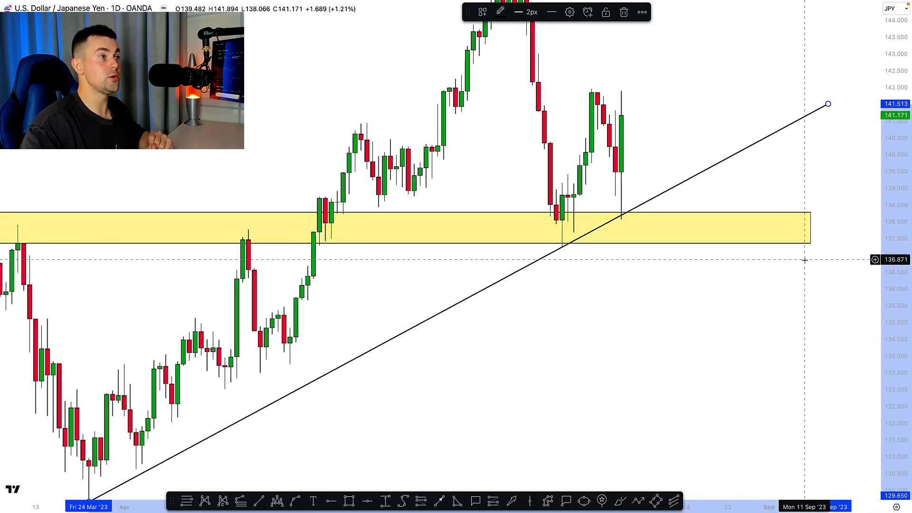
scroll(804, 260, up, 4)
click(655, 192)
drag(531, 144, 585, 299)
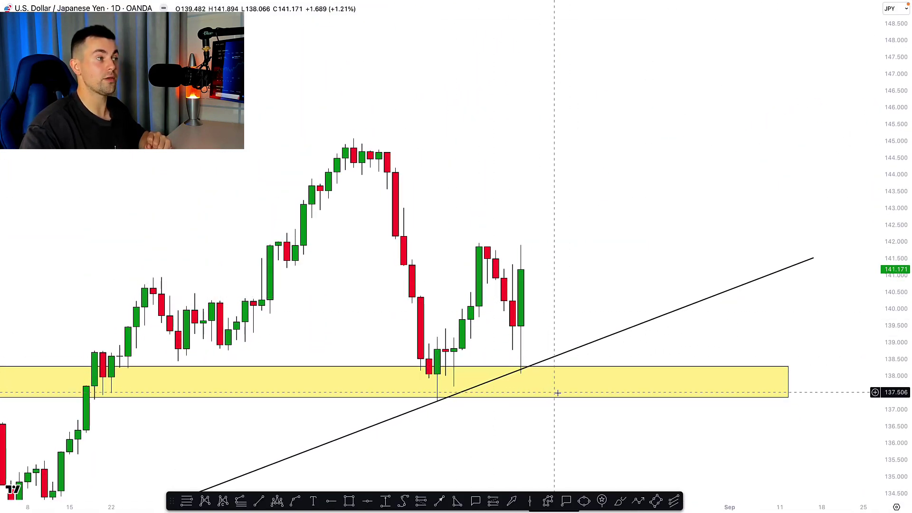
- Draw a thin resistance rectangle between about 141.742 and 141.993, from the sell-off after the peak to beyond the latest candle
click(353, 501)
click(379, 242)
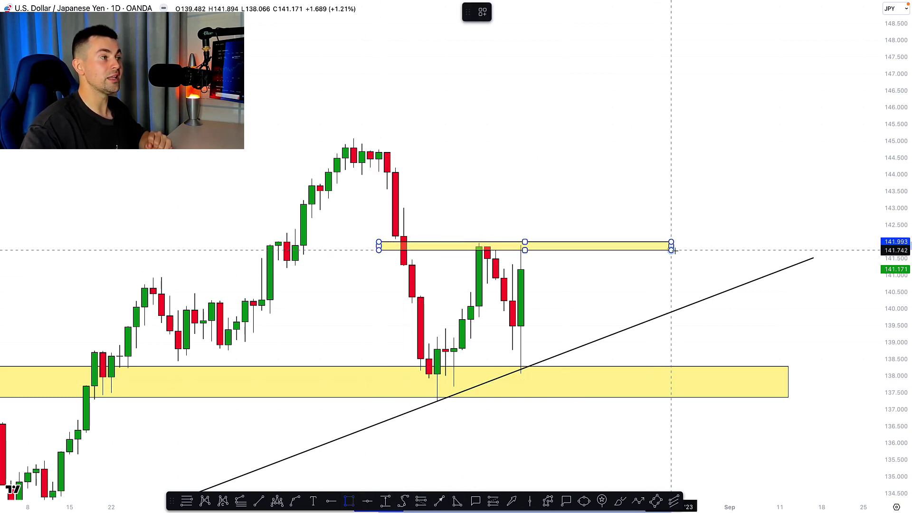
click(671, 250)
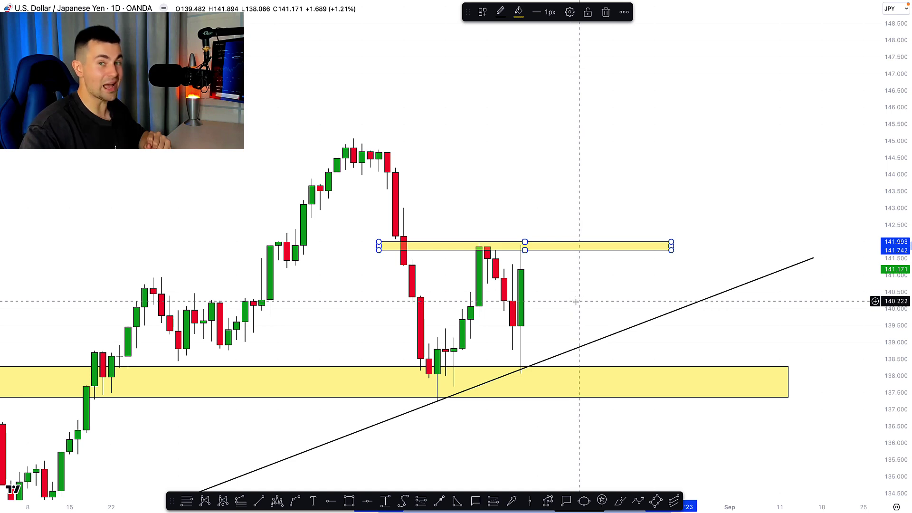
- Draw projection arrows from about 141.181 up to 142.539, back down to the broken zone at 141.771, and up to about 144.5
click(441, 500)
click(563, 416)
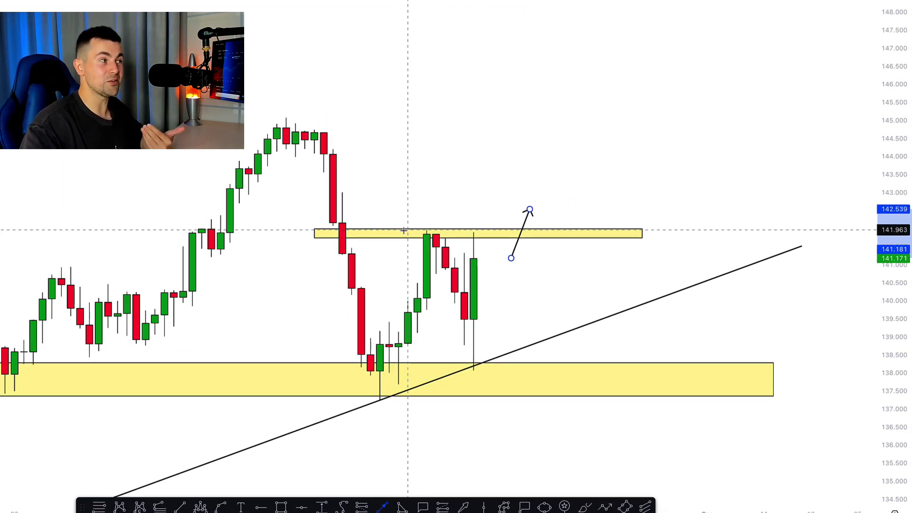
click(530, 209)
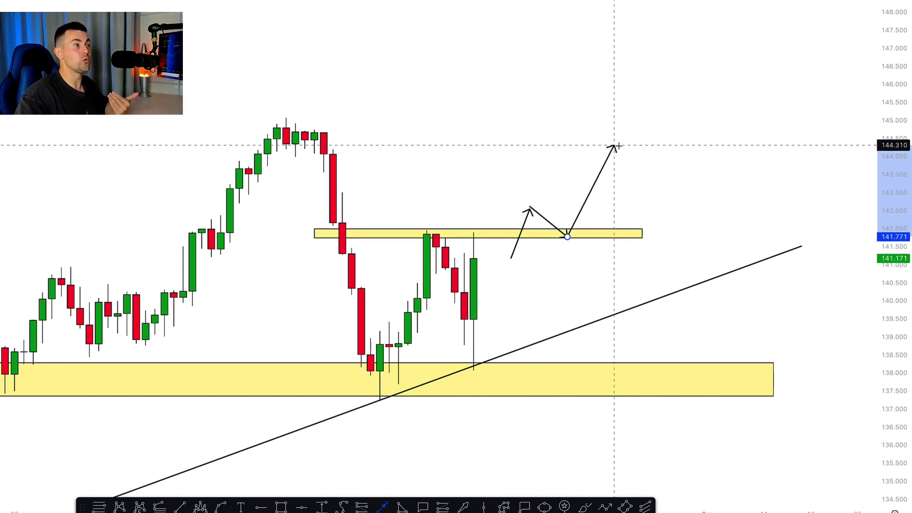
- Draw a resistance rectangle across the previous peak between about 144.532 and 145.033, extending beyond the final projection arrow
click(287, 507)
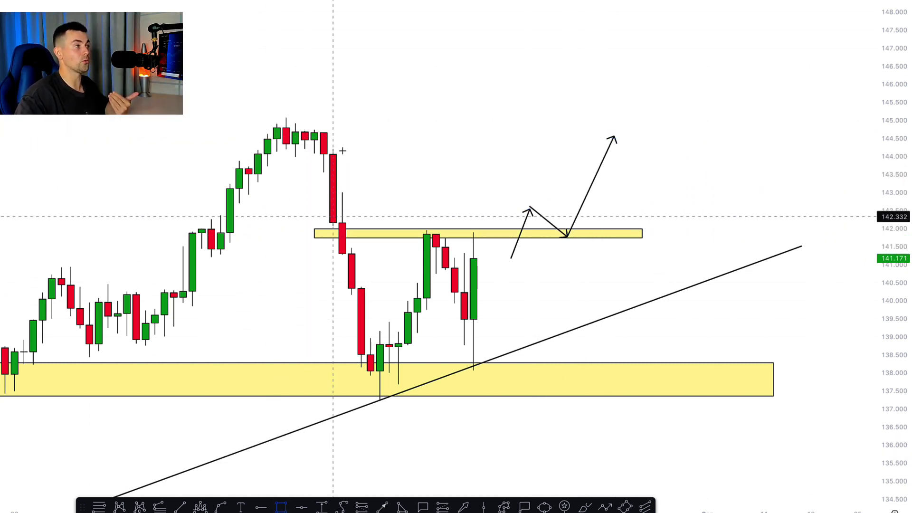
drag(203, 120, 717, 136)
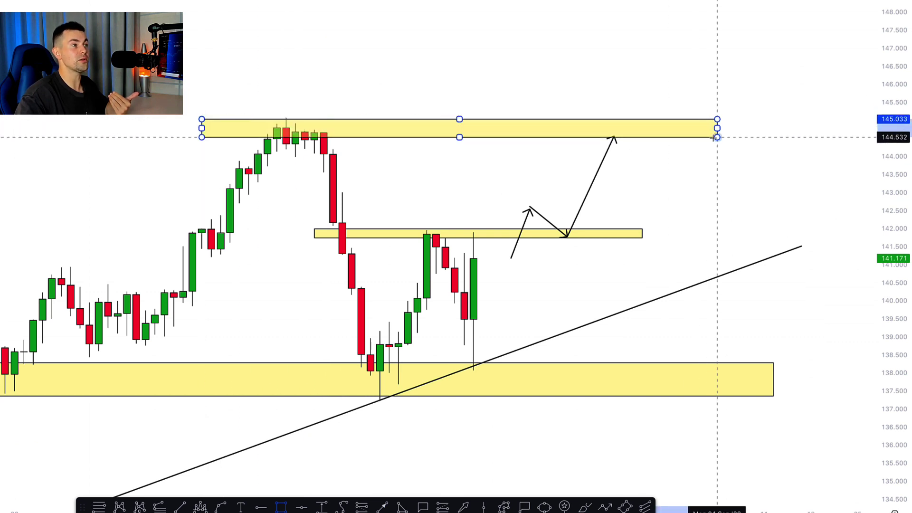
drag(434, 241, 391, 221)
drag(532, 258, 557, 261)
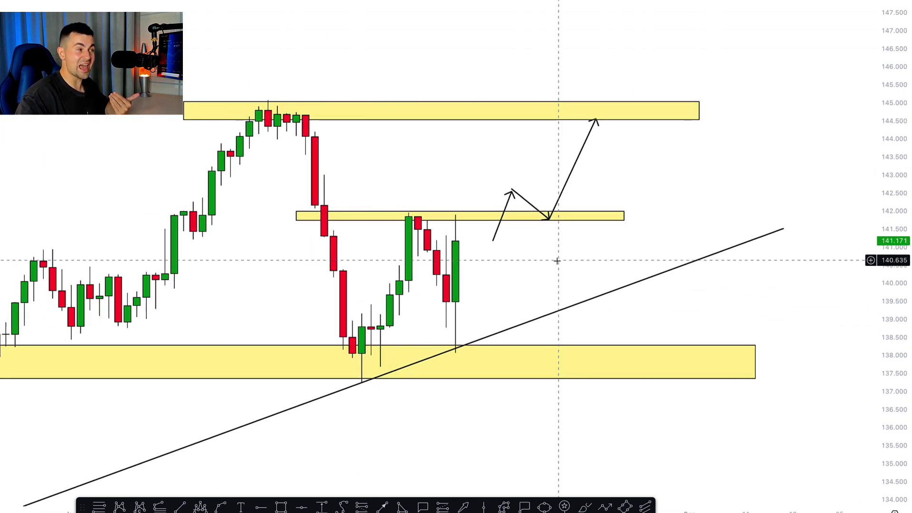
drag(437, 197, 429, 180)
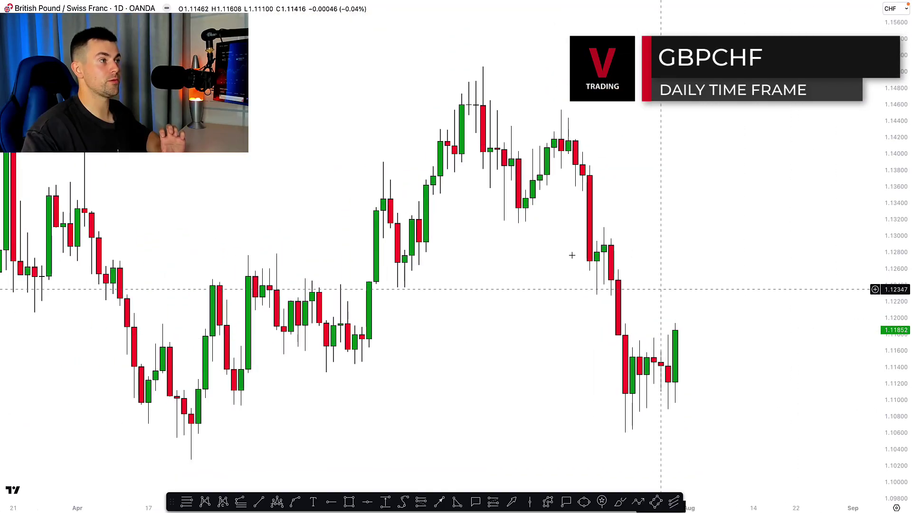
- Draw a support rectangle on the GBP/CHF daily chart from 18 Apr to about 24 Aug '23, between 1.10255 and 1.10696
drag(615, 357, 588, 297)
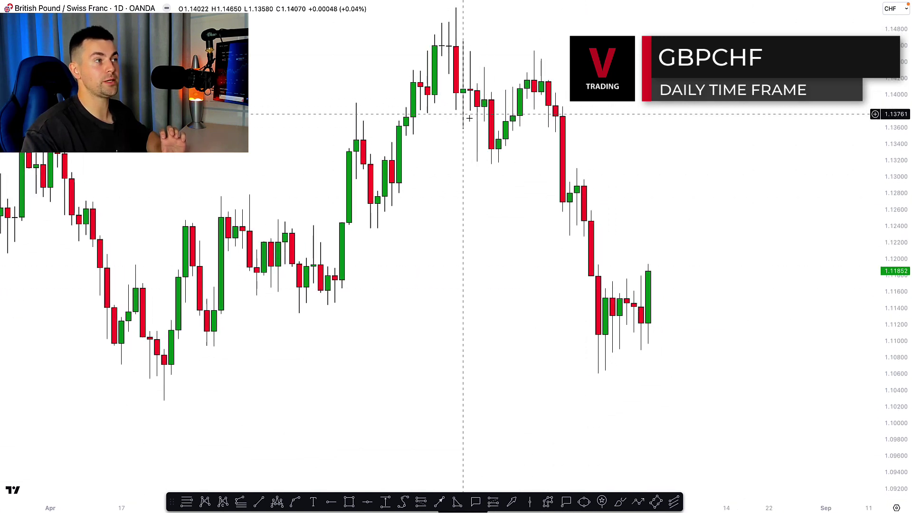
drag(575, 364, 586, 362)
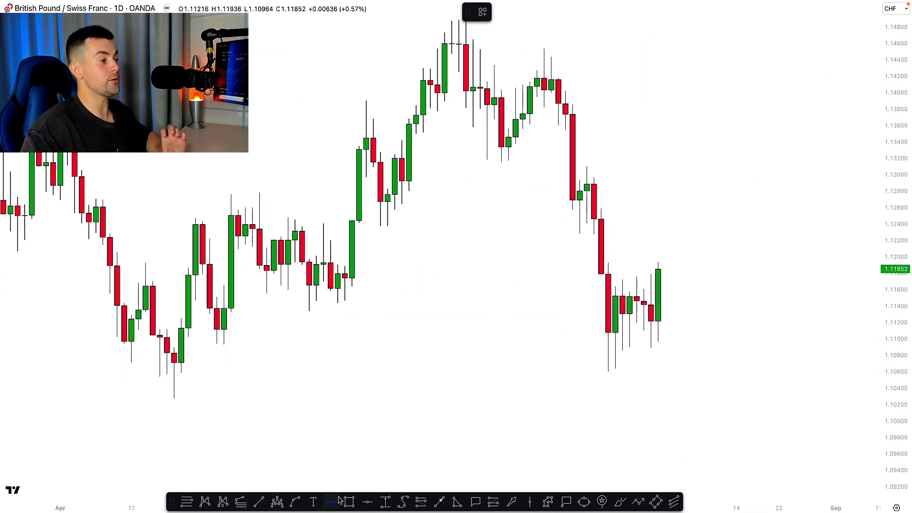
click(138, 365)
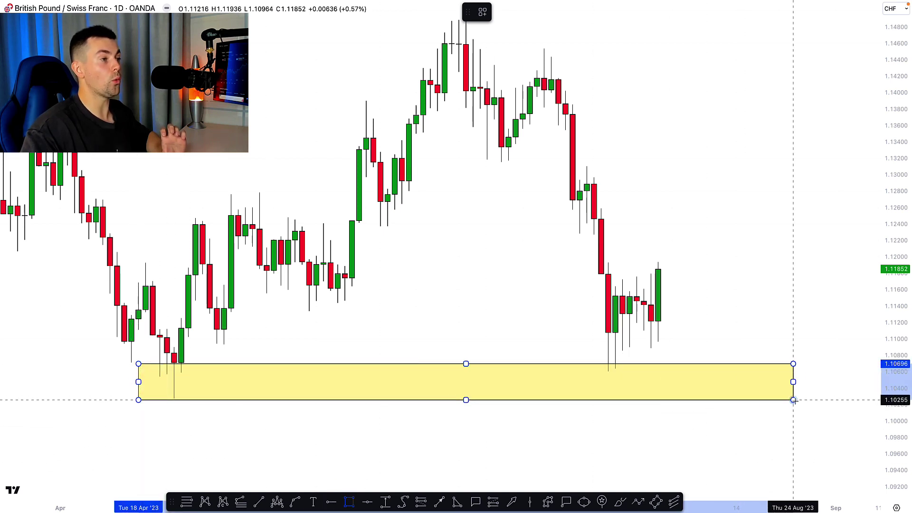
click(801, 399)
drag(623, 342, 629, 369)
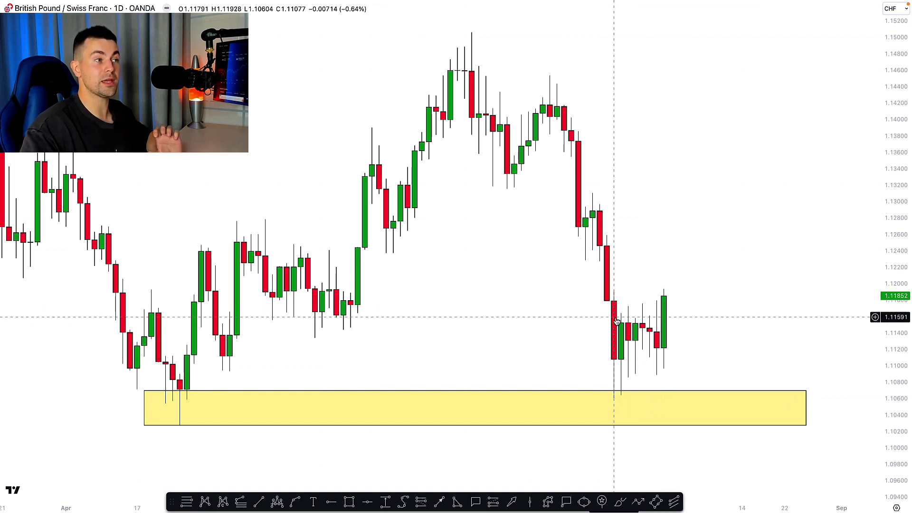
- Draw a rising trend line from the recent low at about 1.106 along the latest lows to about 1.1186
scroll(666, 355, up, 5)
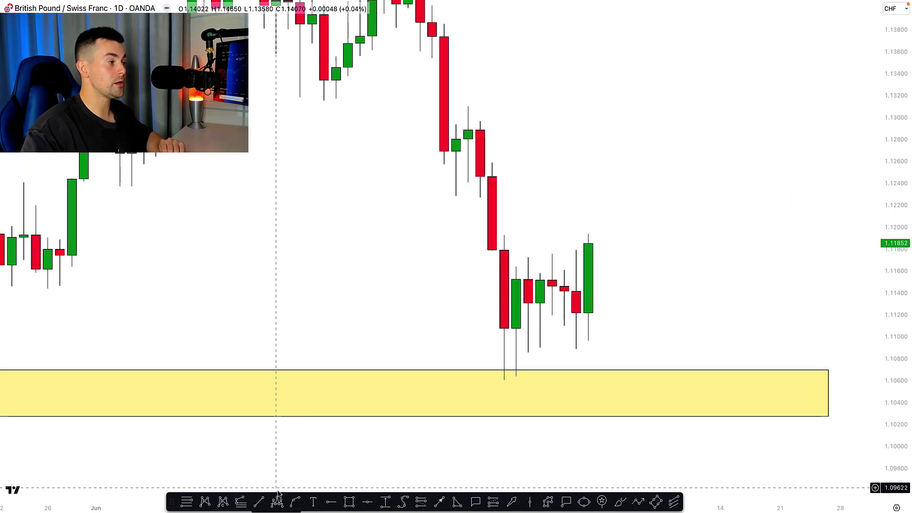
key(alt+t)
drag(505, 380, 805, 243)
- Draw a resistance rectangle over the tops of the recent consolidation between about 1.1153 and 1.1179, aligning its upper edge with the highs
click(347, 502)
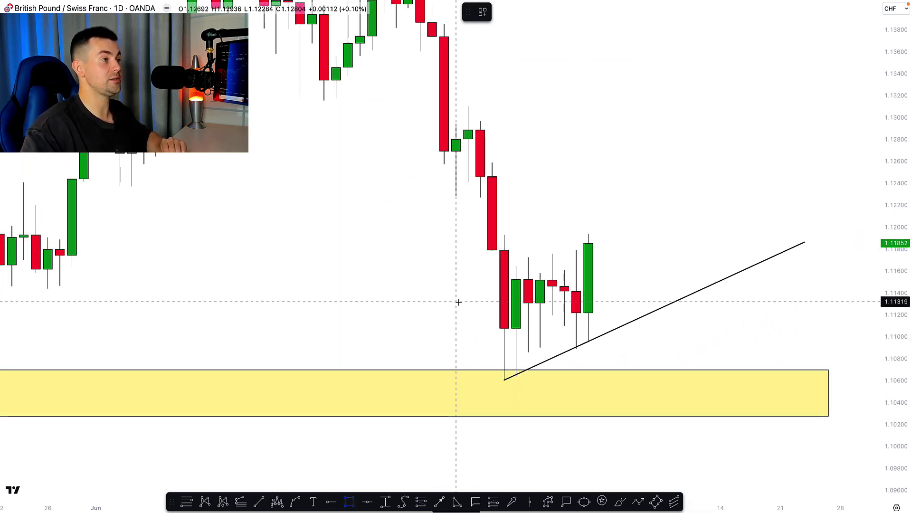
click(480, 251)
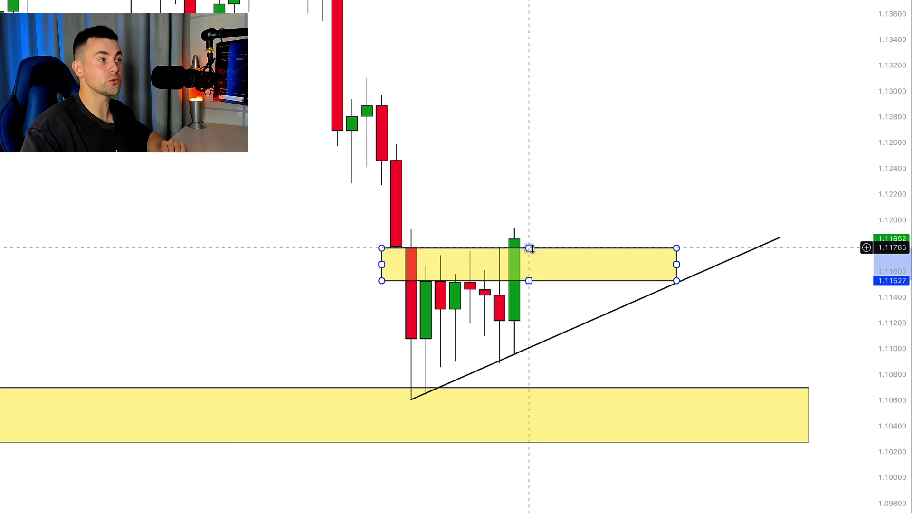
drag(529, 247, 531, 246)
click(555, 292)
drag(548, 295, 551, 338)
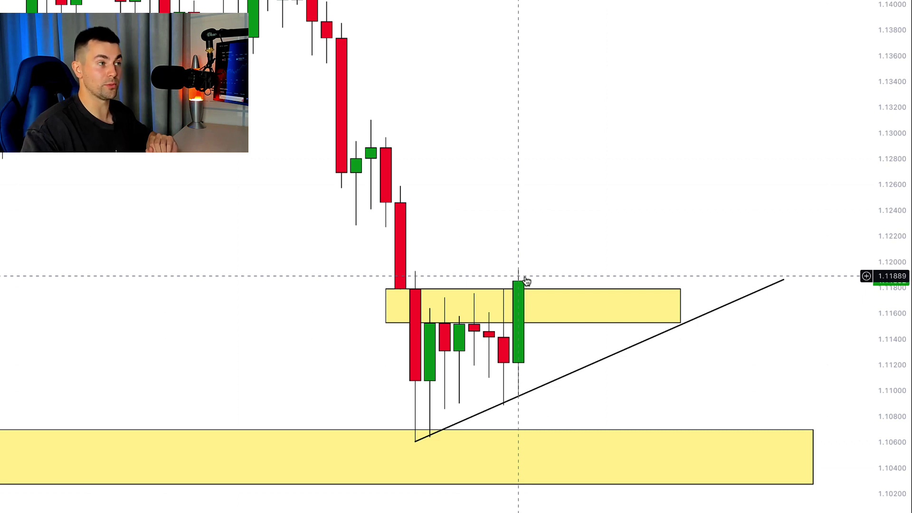
- Circle the latest candle's breakout above the consolidation zone with a red ellipse from about 1.12011 to 1.11645
click(518, 261)
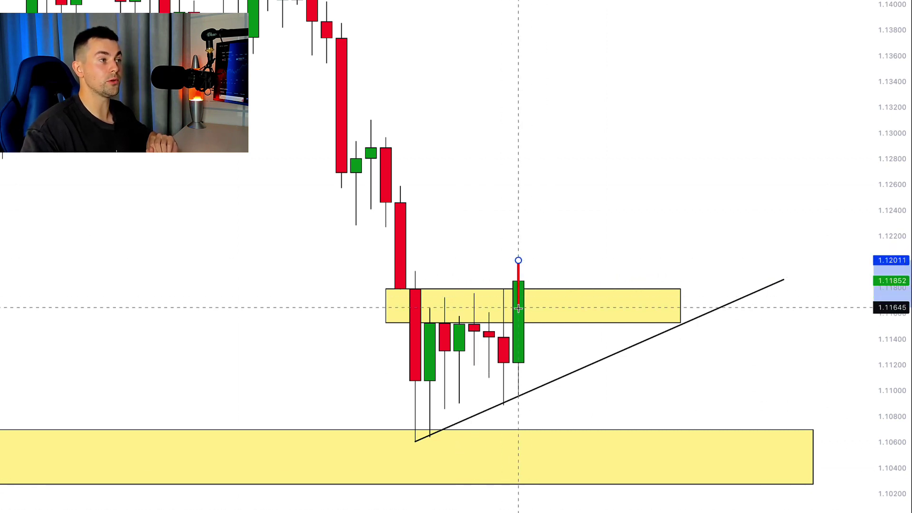
click(519, 306)
click(549, 306)
drag(550, 353, 509, 371)
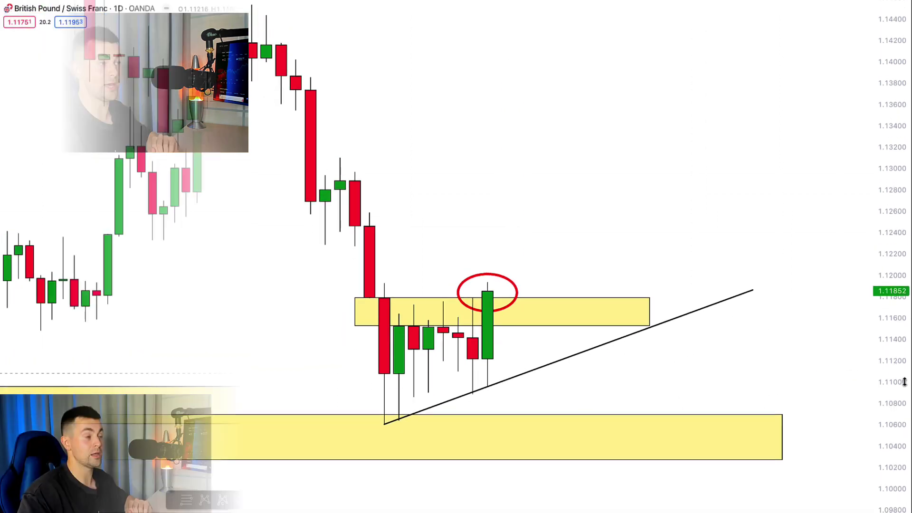
- Draw a resistance rectangle above the latest candle between about 1.12279 and 1.12663, ending at 22 Aug '23
scroll(666, 376, up, 3)
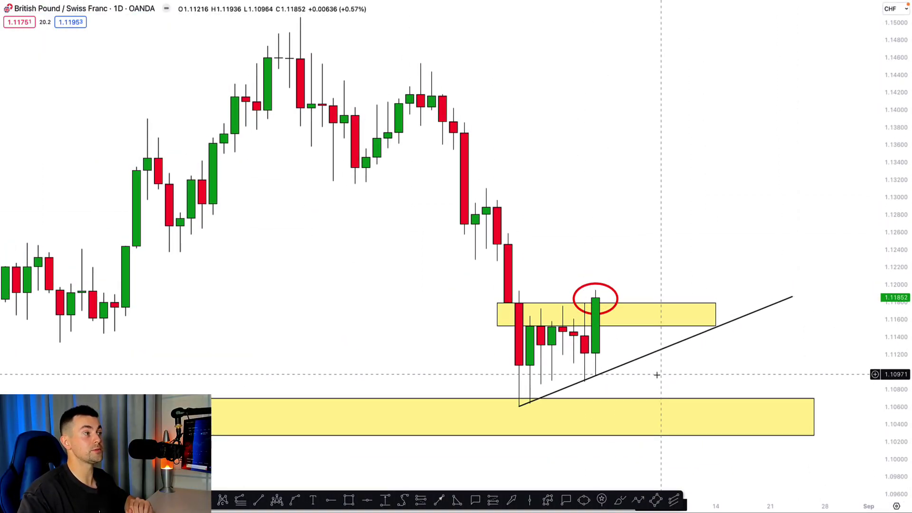
scroll(667, 375, down, 1)
click(349, 498)
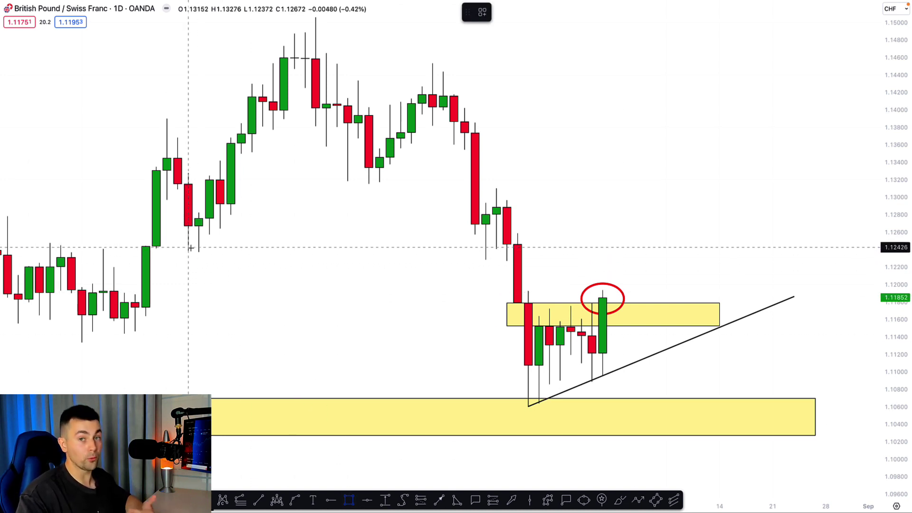
mouse_move(60, 227)
mouse_down()
mouse_move(682, 241)
mouse_move(774, 248)
mouse_move(784, 261)
mouse_up()
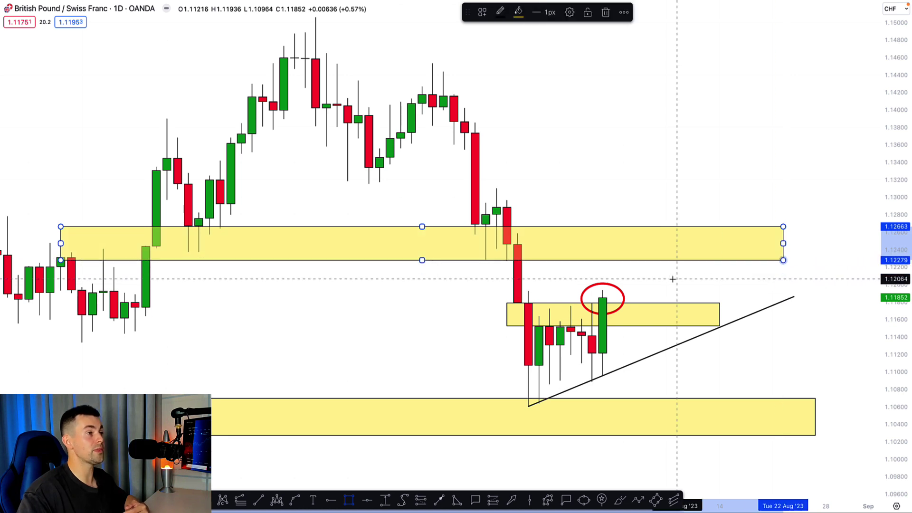
- Overlay a rectangle from 1.11532 to 1.11792 beside the latest candle and draw an arrow from it up to the resistance zone
click(348, 500)
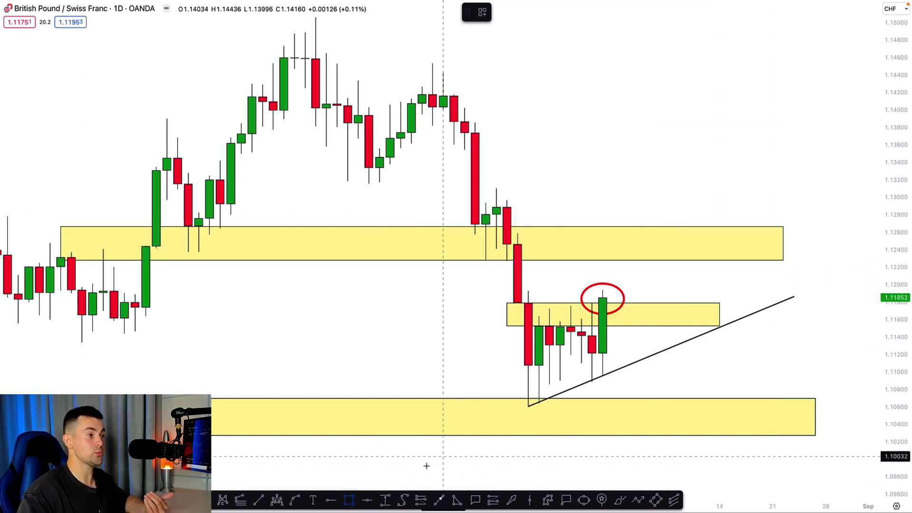
drag(613, 306, 688, 324)
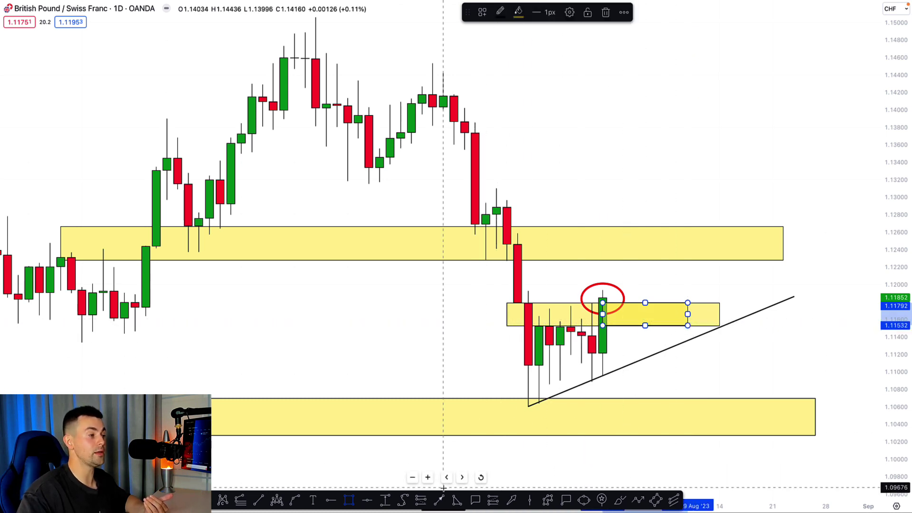
click(442, 499)
drag(634, 316, 656, 262)
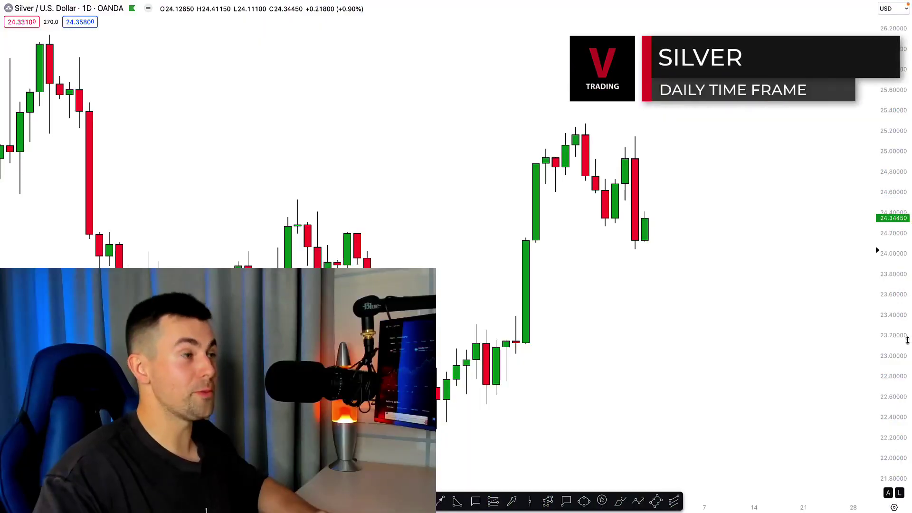
- Draw a line on the Silver daily chart tracing the rally from the swing low at about 22.319 to the peak at about 25.28
drag(763, 318, 708, 326)
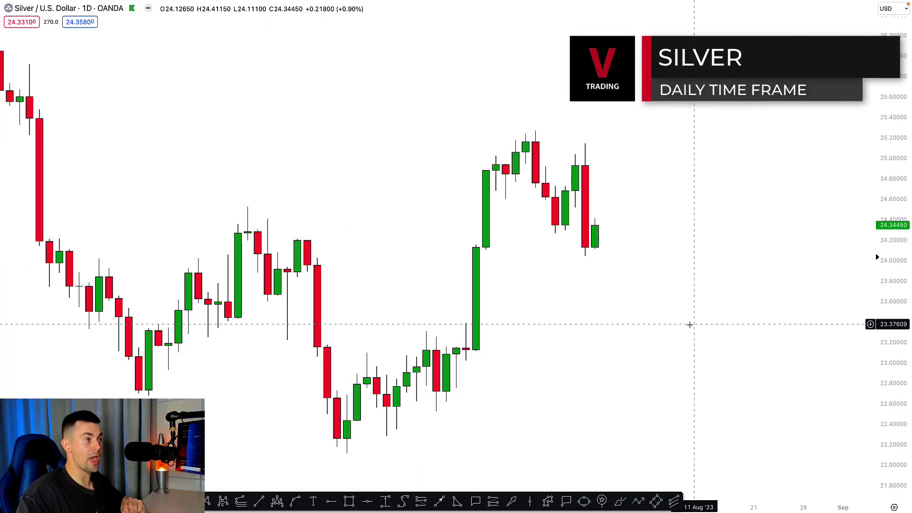
scroll(690, 325, up, 1)
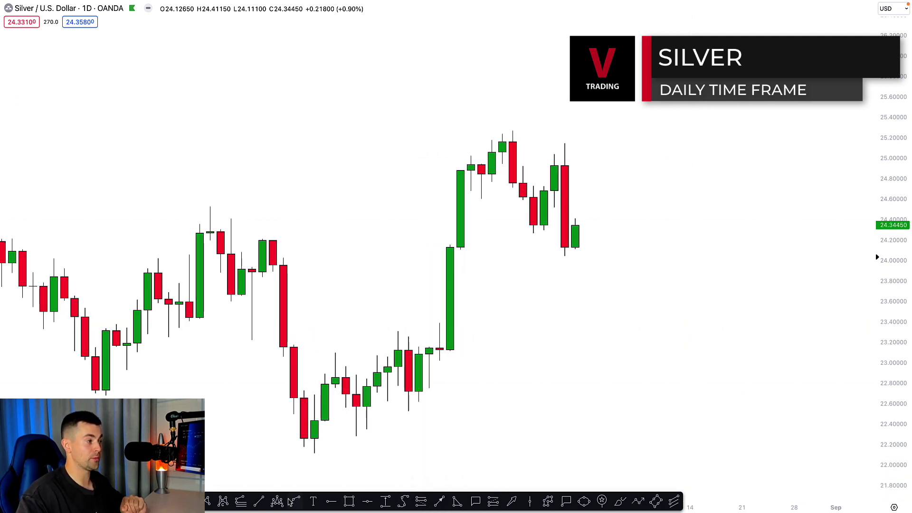
key(alt+t)
click(367, 432)
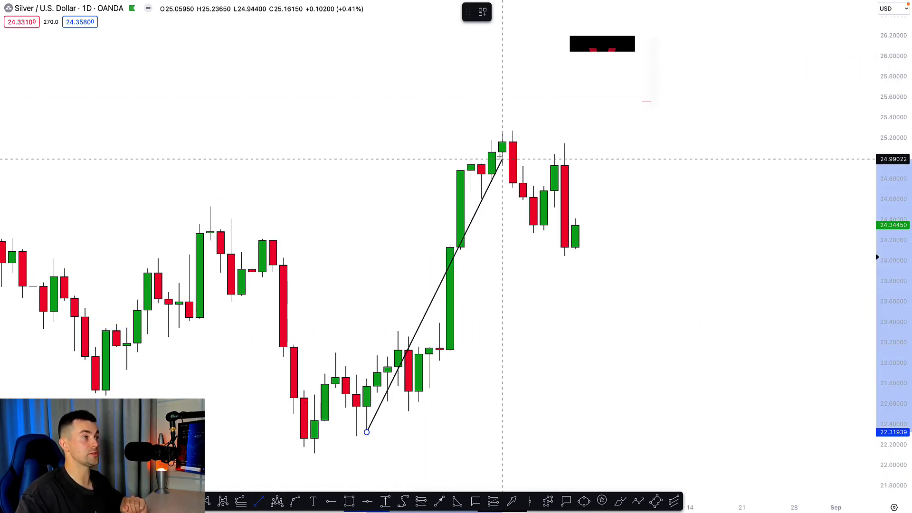
click(502, 129)
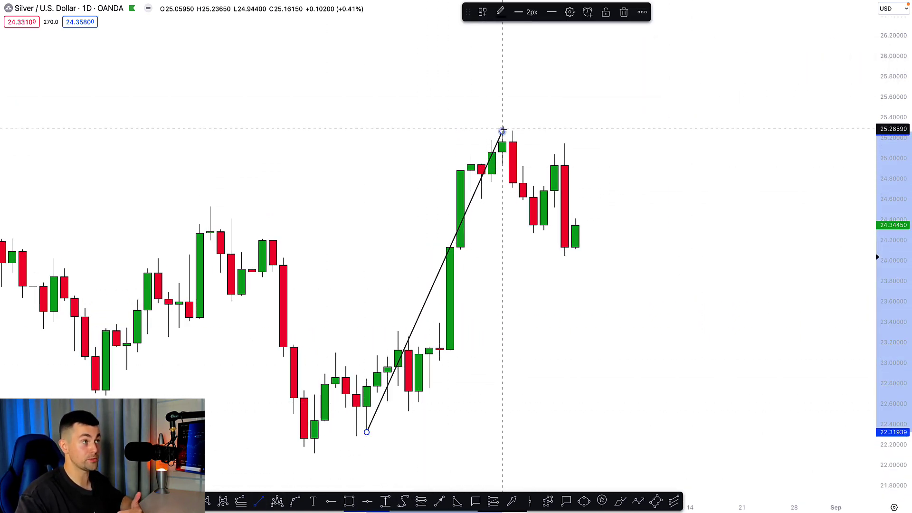
- Trace the following swings with lines from the peak down to about 24.28, up to about 25.16 and down the last bearish candle
click(502, 130)
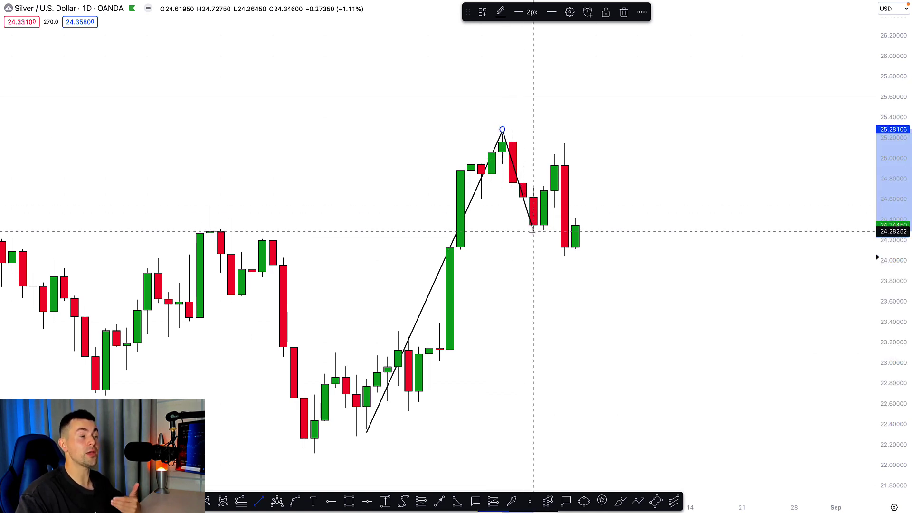
click(533, 231)
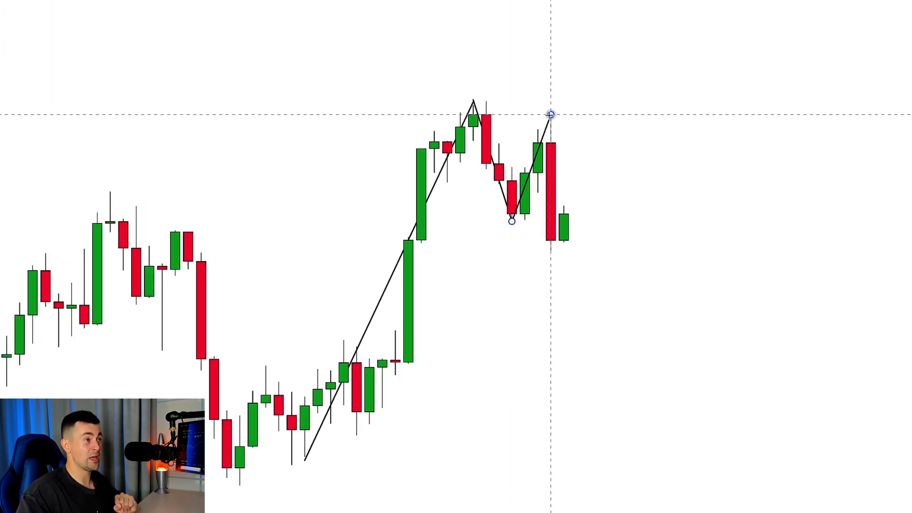
click(548, 113)
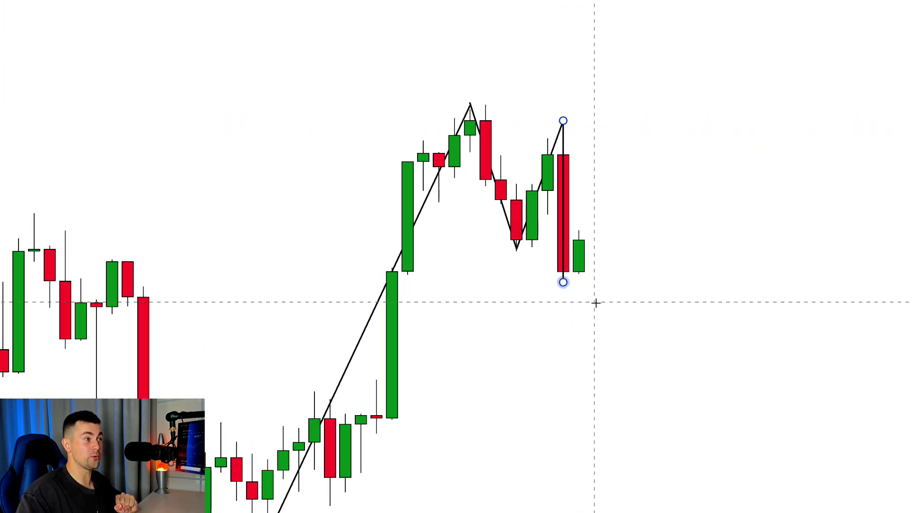
scroll(595, 303, up, 3)
drag(645, 315, 761, 322)
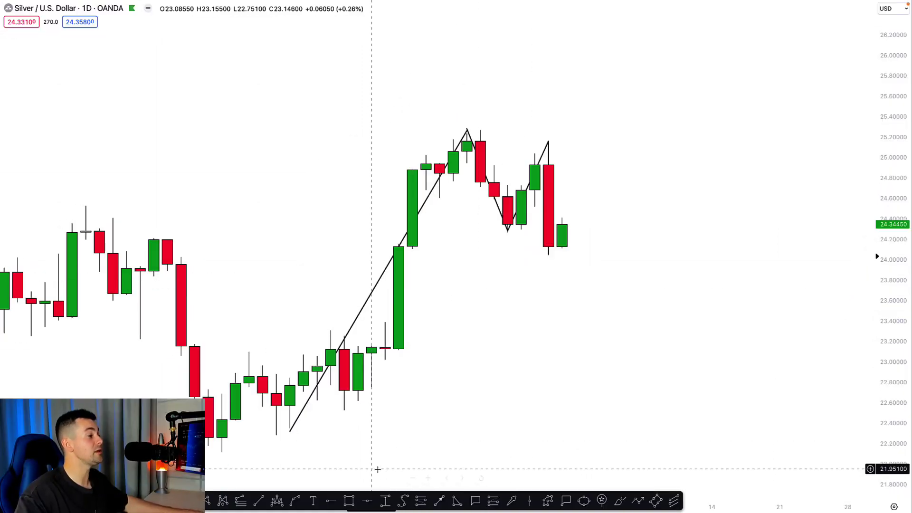
- Draw a horizontal zone rectangle between about 24.2 and 24.35, from the earlier swing highs to beyond the latest candle
click(350, 500)
scroll(237, 231, down, 1)
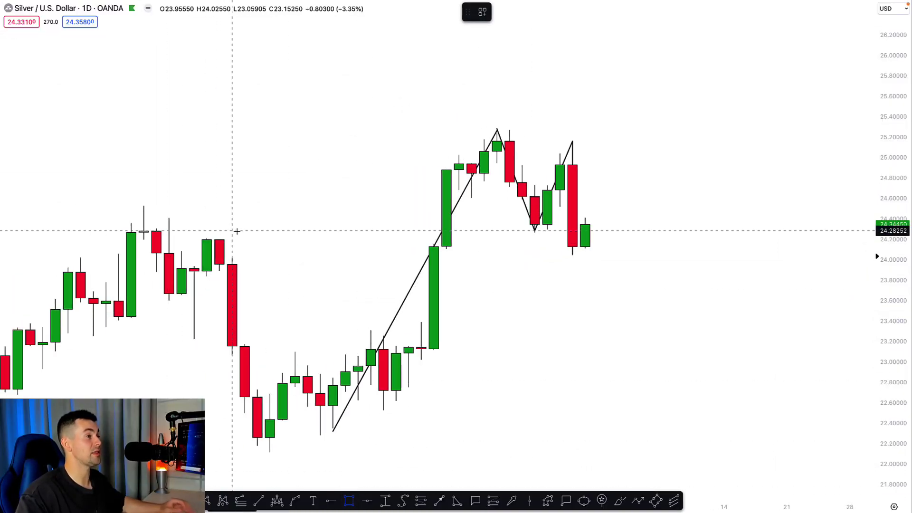
drag(169, 224, 800, 239)
click(657, 295)
scroll(657, 294, down, 1)
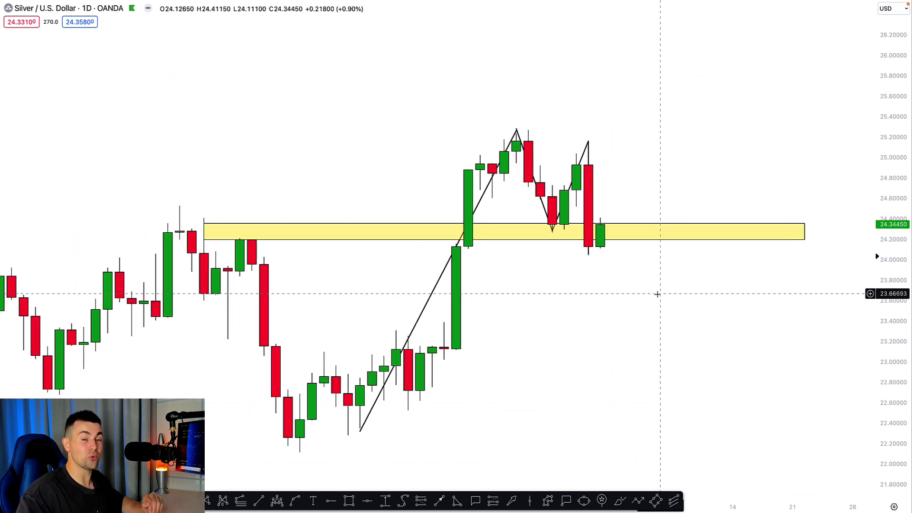
- Extend the zone's start back to several candles before the earlier swing high
scroll(657, 295, down, 1)
drag(218, 232, 123, 232)
drag(148, 278, 243, 282)
drag(435, 281, 382, 260)
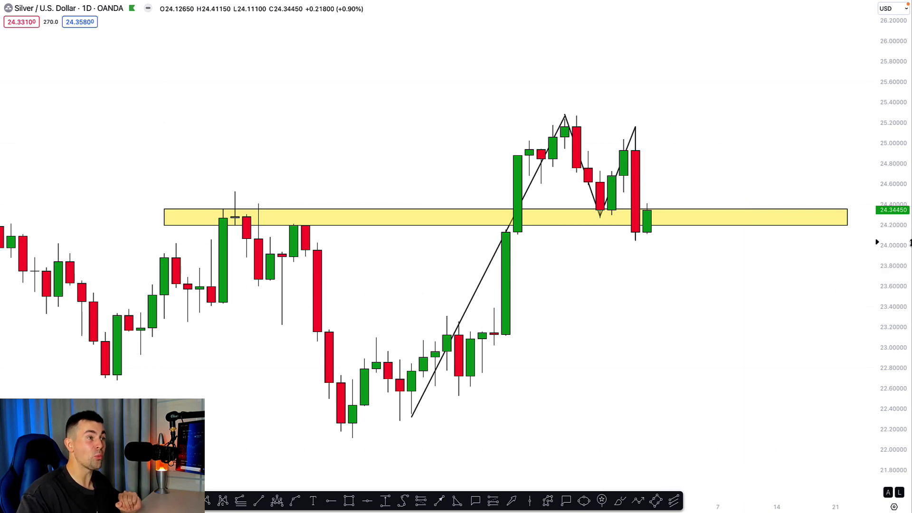
- Draw a descending trend line on the Silver chart from the swing high at about 26.14 across the two recent peaks to about 24.8
scroll(770, 356, down, 3)
drag(734, 338, 655, 378)
scroll(654, 377, down, 2)
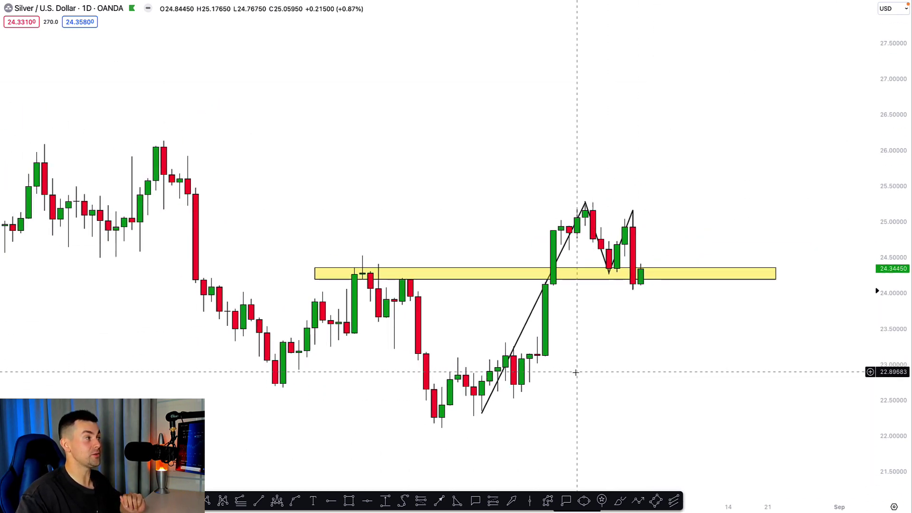
click(261, 501)
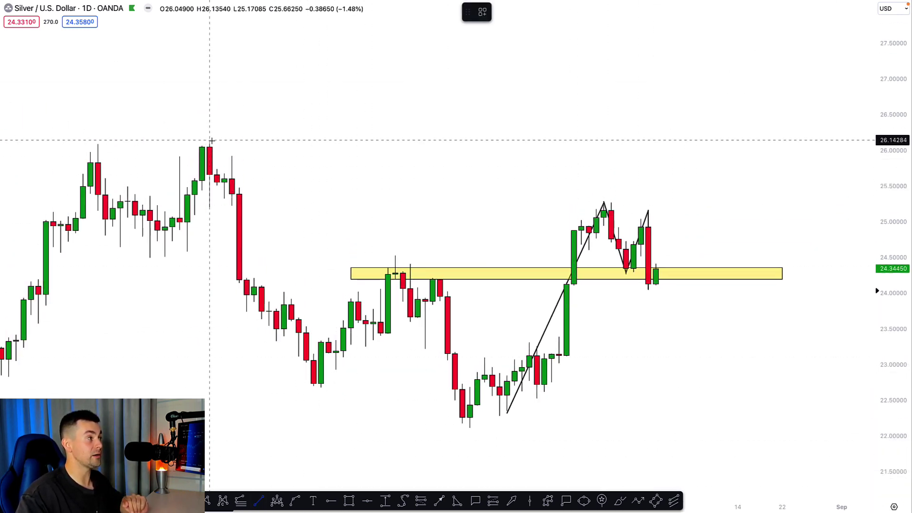
drag(209, 141, 813, 226)
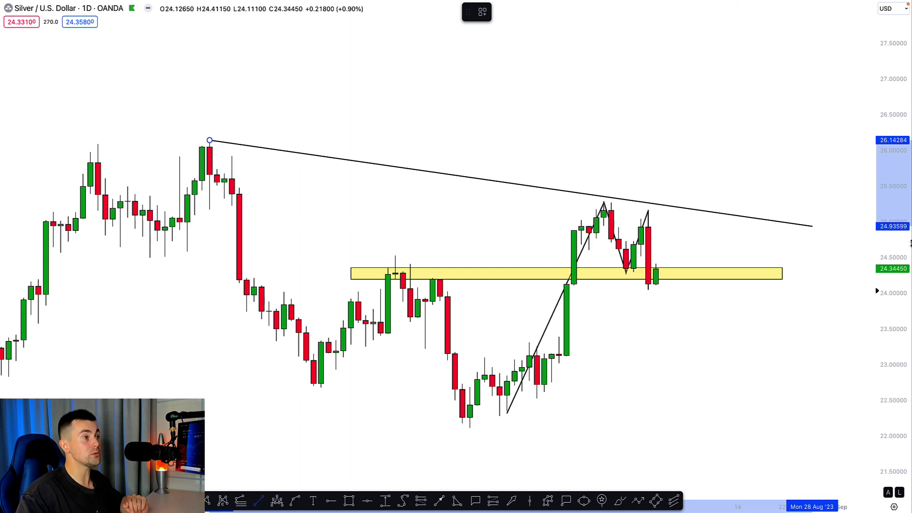
click(804, 233)
drag(745, 339, 741, 339)
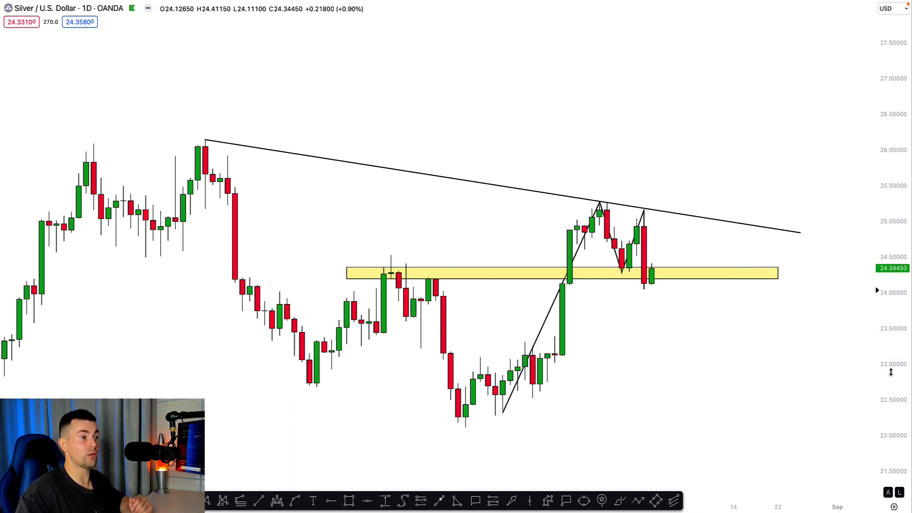
- Draw a downward arrow just ahead of the latest Silver candle, from about 24.53 to about 23.53
drag(890, 373, 888, 311)
scroll(789, 347, up, 1)
drag(763, 351, 726, 302)
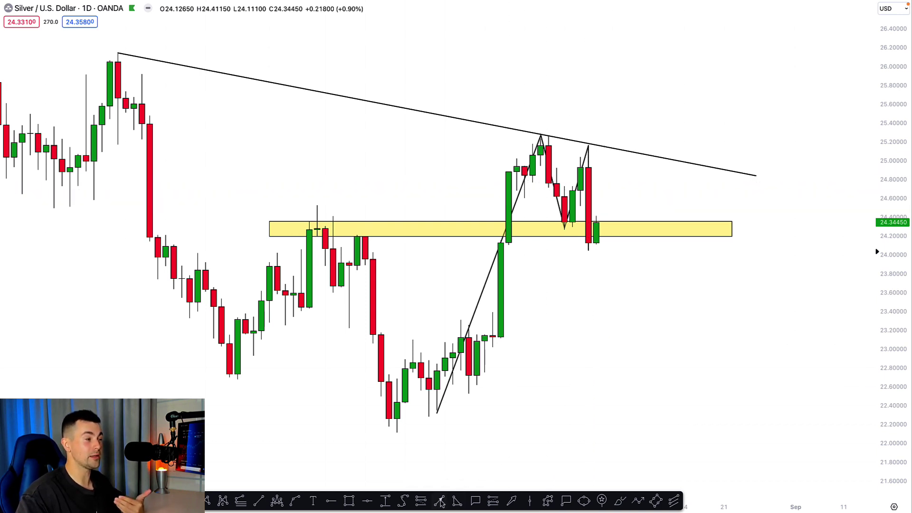
click(439, 502)
click(604, 205)
click(636, 299)
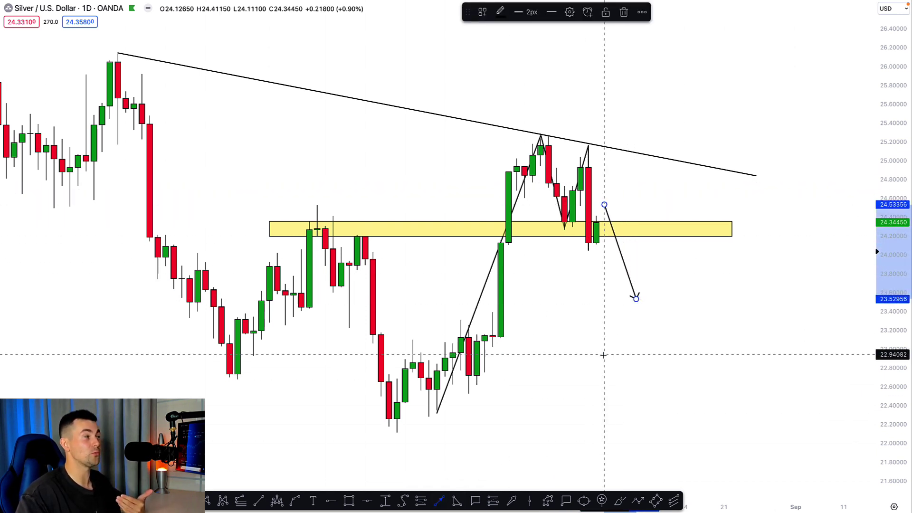
- Draw an ascending trend line from the Silver swing low at about 22.1 along the higher lows to about 24.45, beyond the latest candle
drag(603, 355, 565, 347)
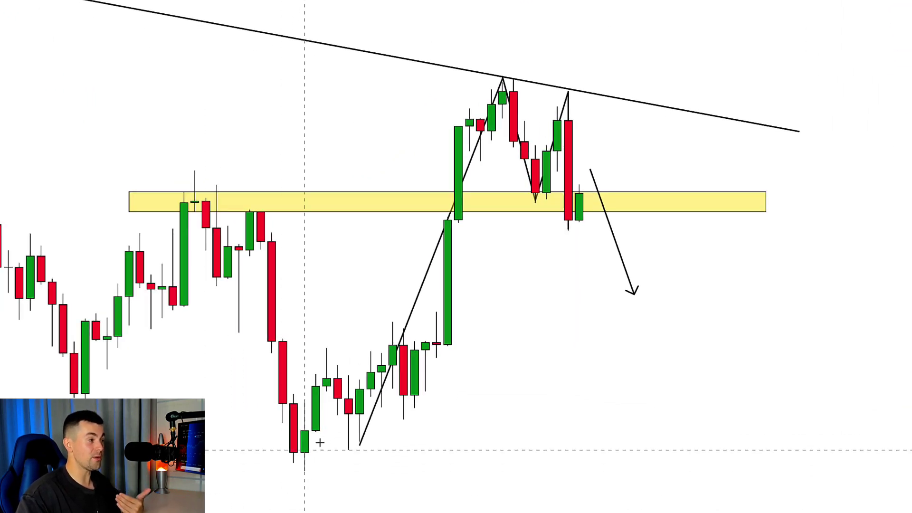
click(304, 472)
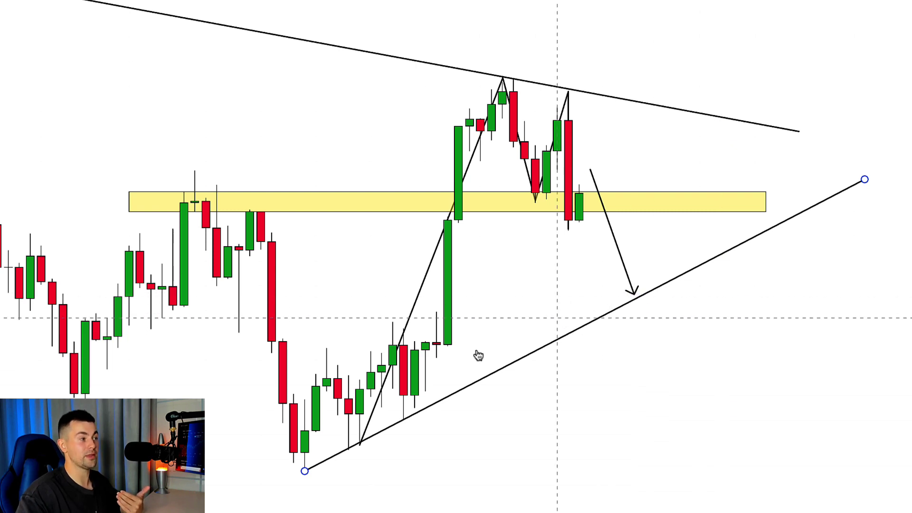
click(645, 288)
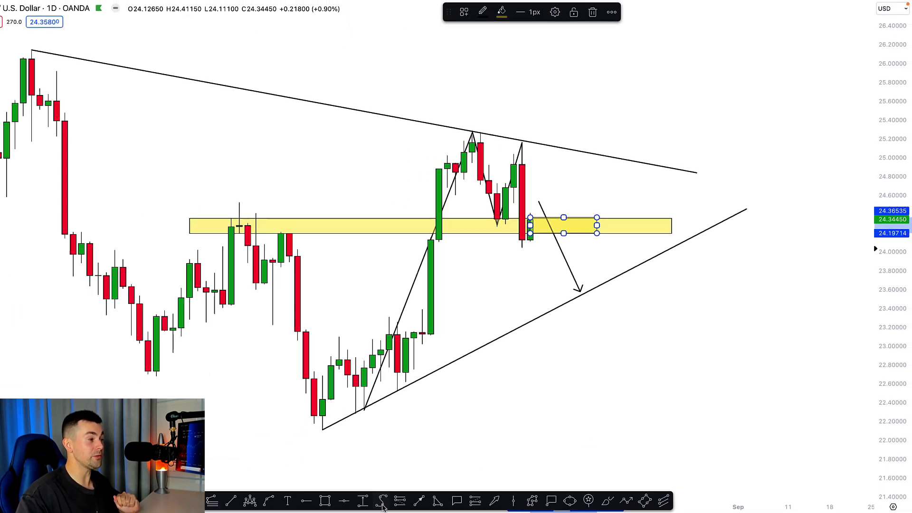
- Draw a projection curve from about 24.03 below the latest Silver candle, arching up to about 25 and down to the ascending trend line near 23.79
click(270, 502)
click(527, 249)
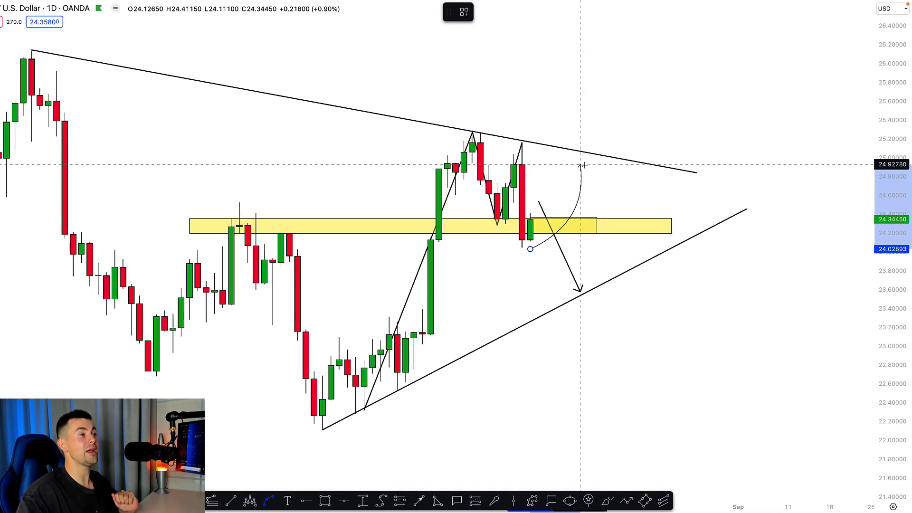
click(587, 165)
drag(572, 215, 613, 274)
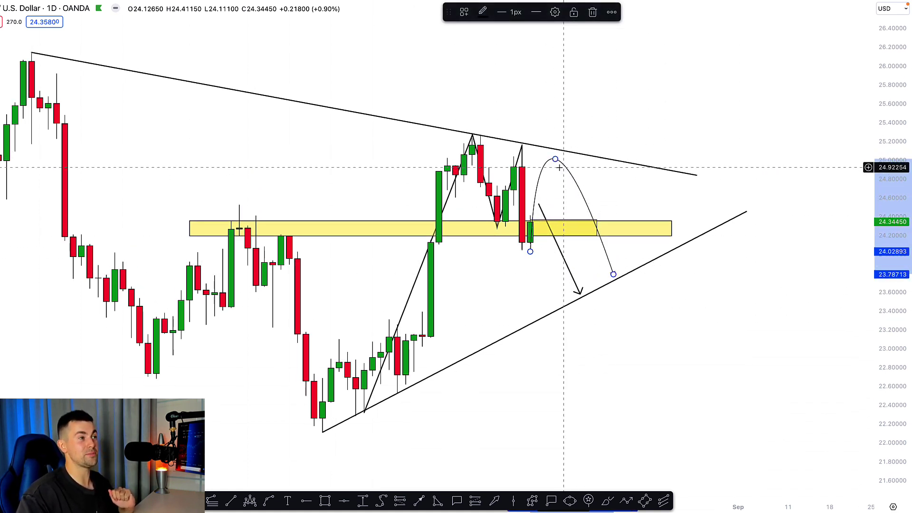
drag(559, 161, 575, 156)
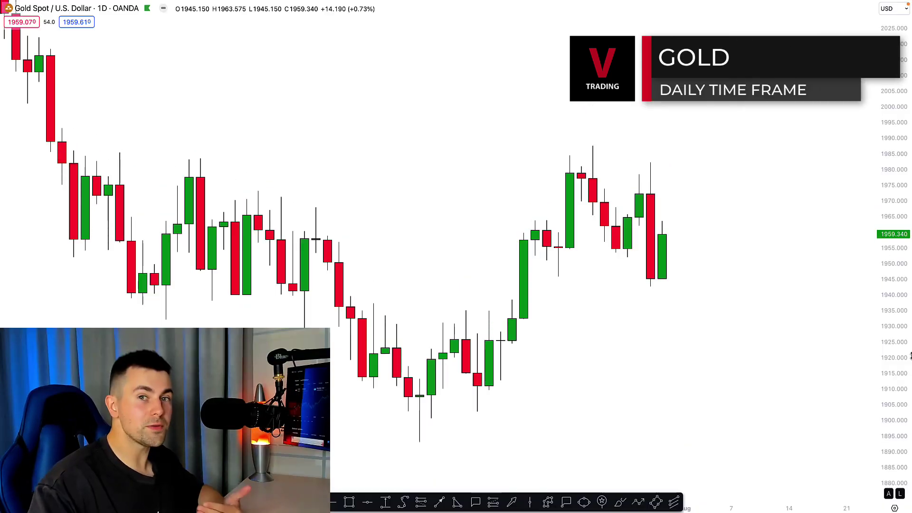
- Draw a resistance zone rectangle on the Gold daily chart between about 1978.8 and 1987.8, from the earlier sell-off to beyond the latest candle
drag(909, 355, 904, 342)
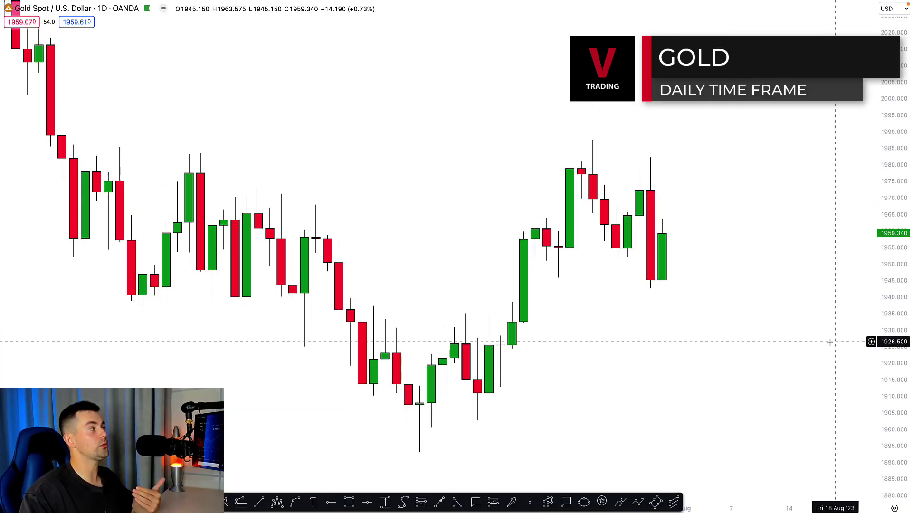
scroll(741, 359, down, 1)
drag(727, 353, 732, 339)
click(350, 503)
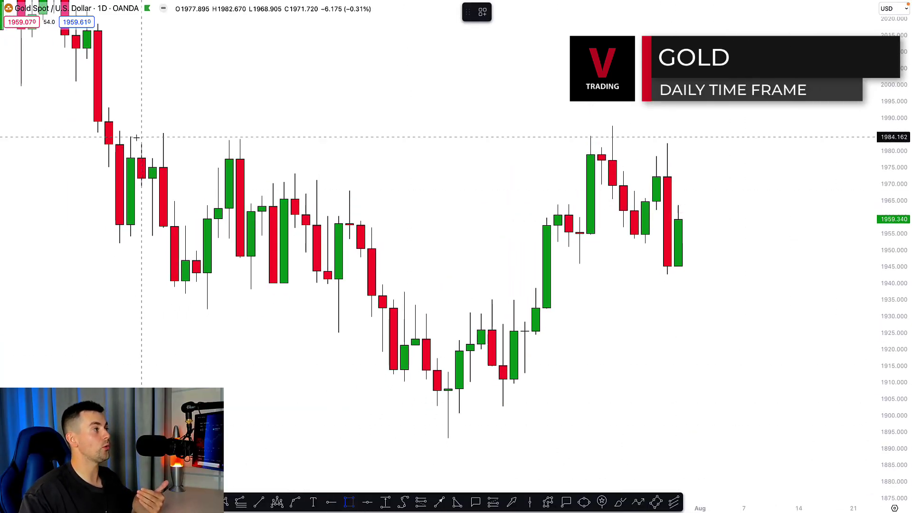
mouse_move(109, 125)
mouse_down()
mouse_move(711, 126)
mouse_move(820, 154)
mouse_up()
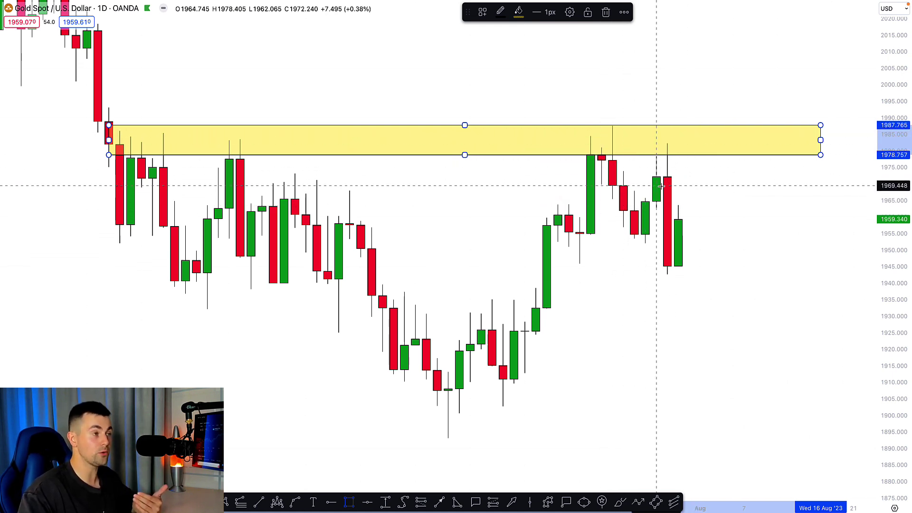
- Trace the Gold swings with lines from about 1902.5 up to 1986.4, down to 1955.3, up to 1982 and down to 1943.2
click(259, 502)
scroll(413, 441, up, 1)
click(485, 407)
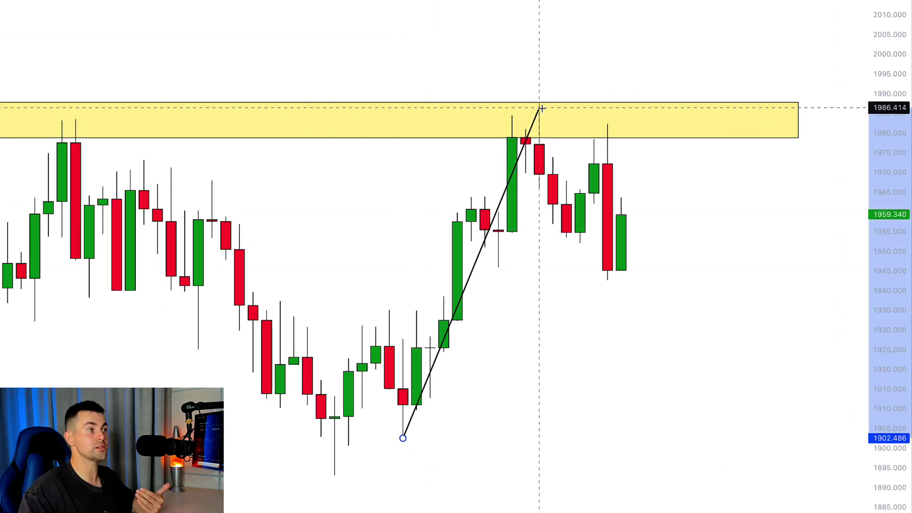
click(540, 108)
click(567, 229)
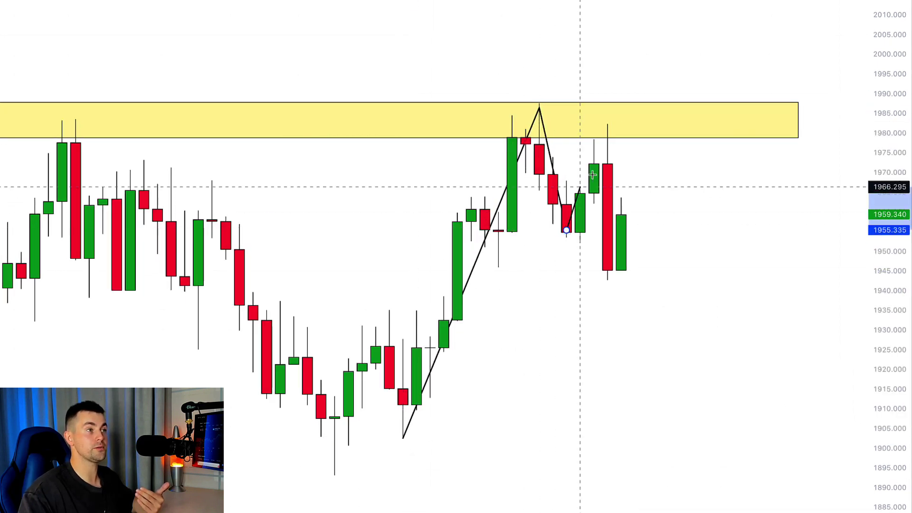
click(607, 125)
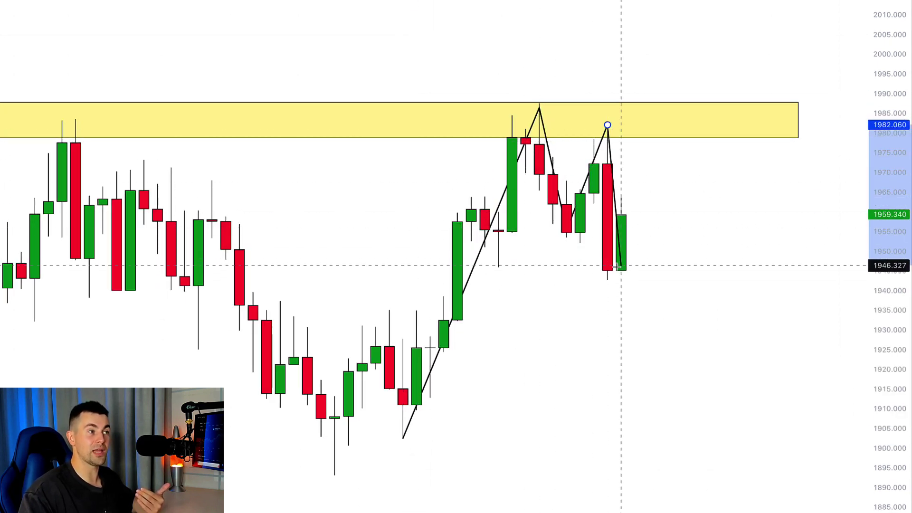
click(607, 278)
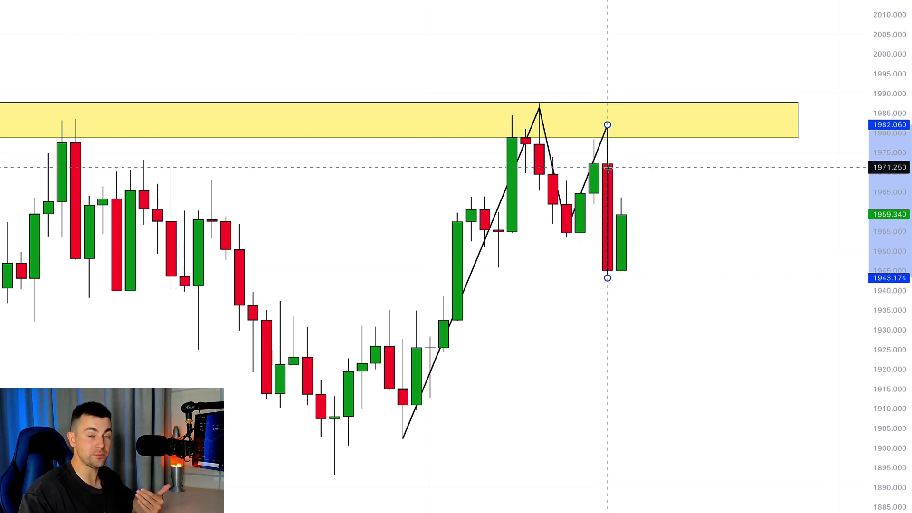
- Draw a support zone rectangle between about 1945.9 and 1954.9, from the strong bullish rally candle to beyond the latest Gold candle
scroll(608, 167, up, 3)
click(425, 292)
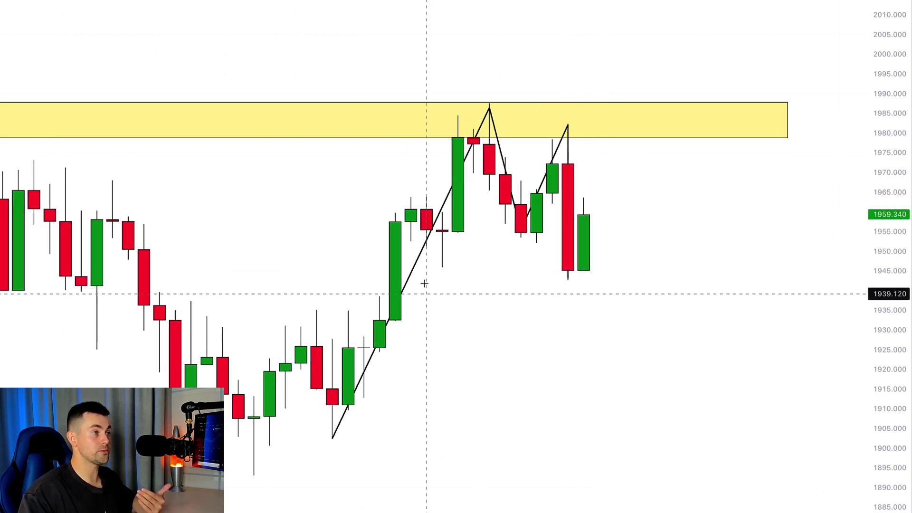
click(394, 233)
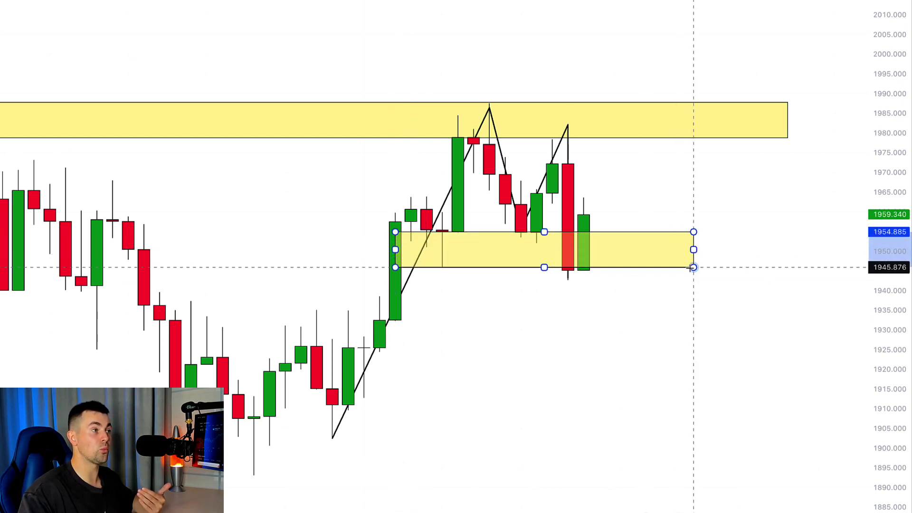
click(693, 268)
click(607, 291)
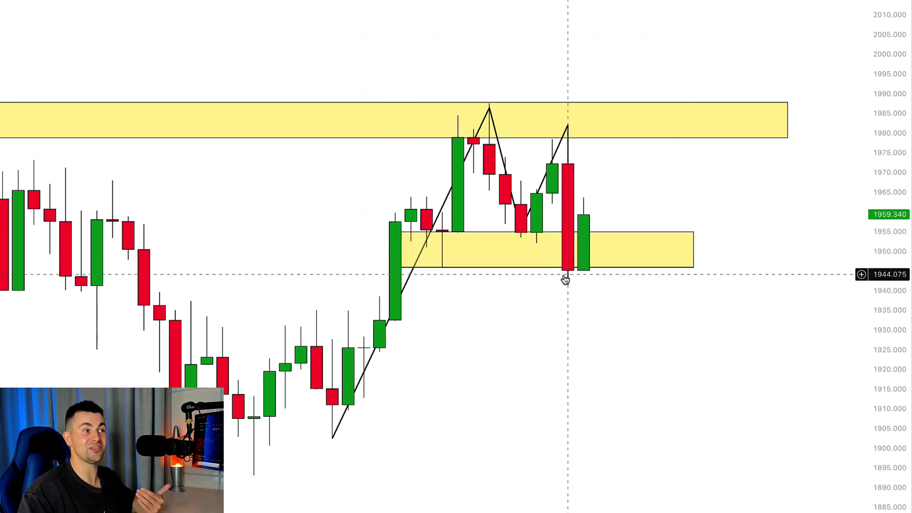
- Draw a descending trend line on the Gold chart from the swing high at about 2048.6 across the two recent peaks to about 1955
drag(568, 309, 614, 327)
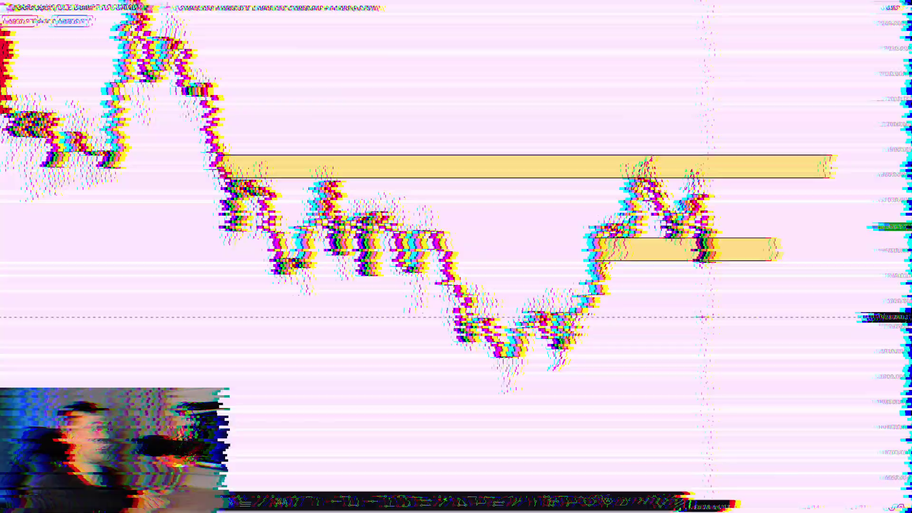
drag(707, 318, 661, 378)
scroll(631, 356, down, 1)
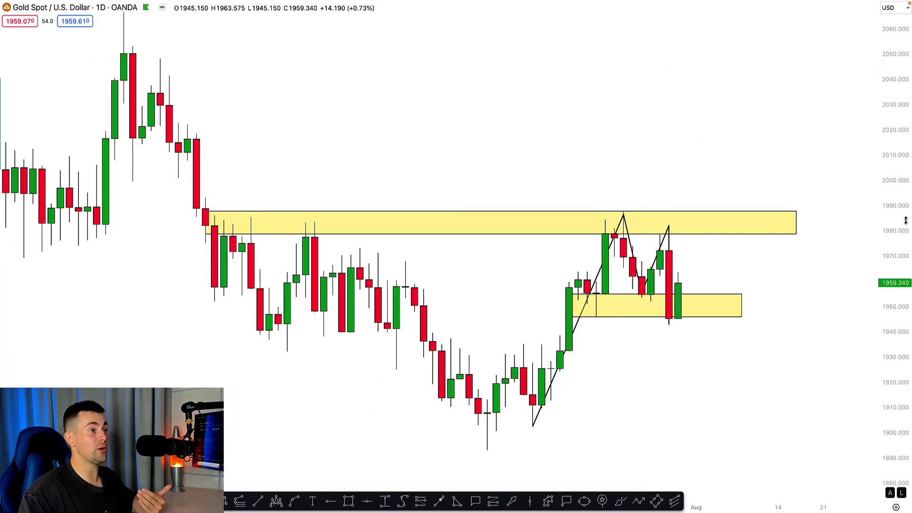
drag(906, 221, 904, 276)
click(258, 501)
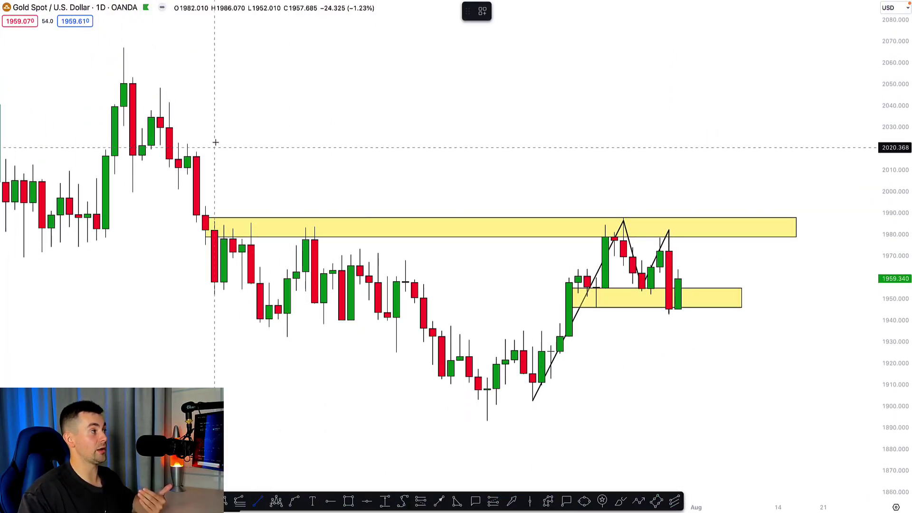
click(160, 87)
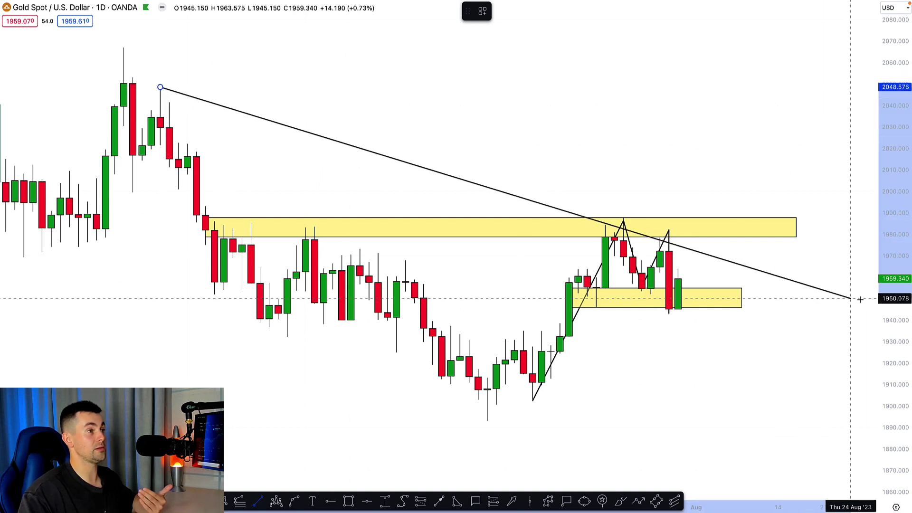
click(868, 287)
click(753, 323)
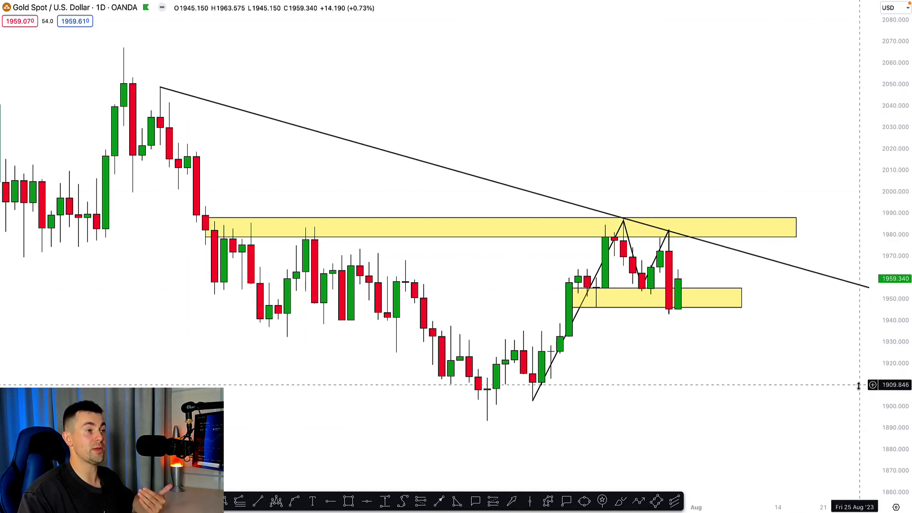
- Draw three arrows pointing down at the descending trend line around 1977 to 1980, just ahead of the latest Gold candle
scroll(534, 270, up, 5)
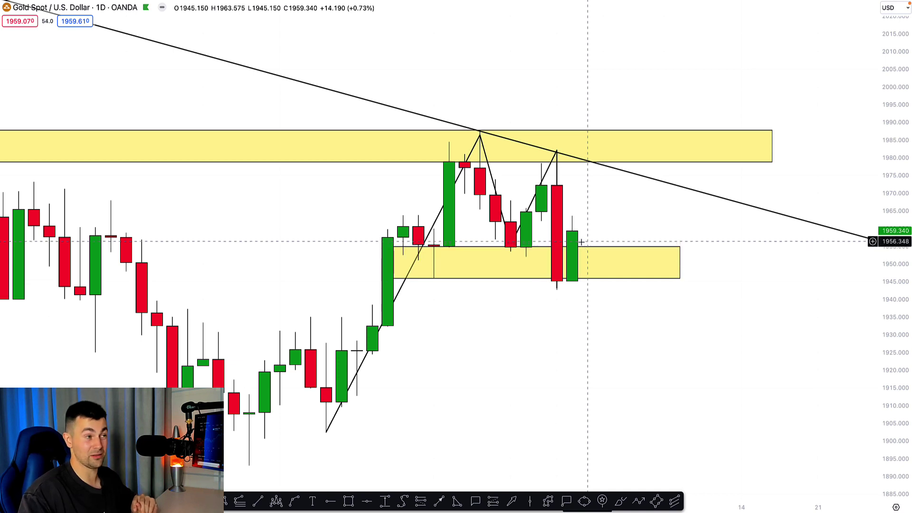
click(439, 501)
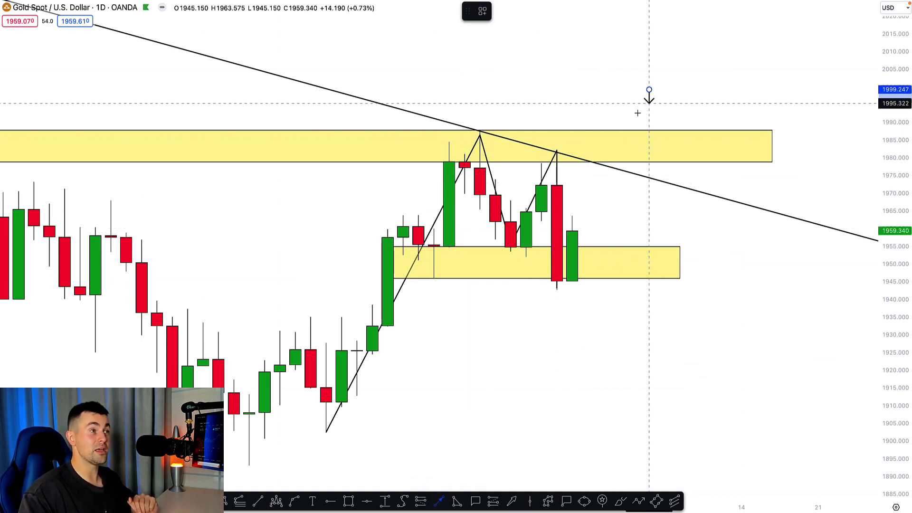
drag(649, 101, 617, 157)
drag(710, 116, 652, 162)
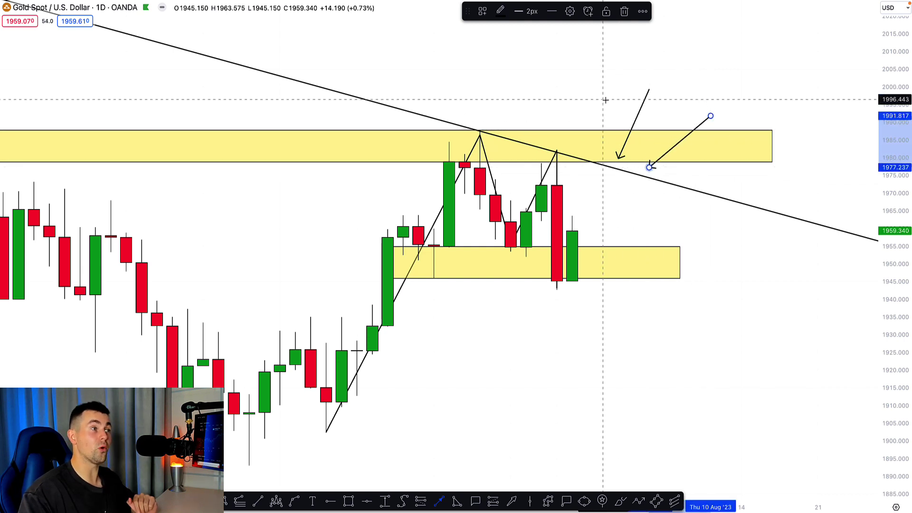
drag(587, 85, 603, 161)
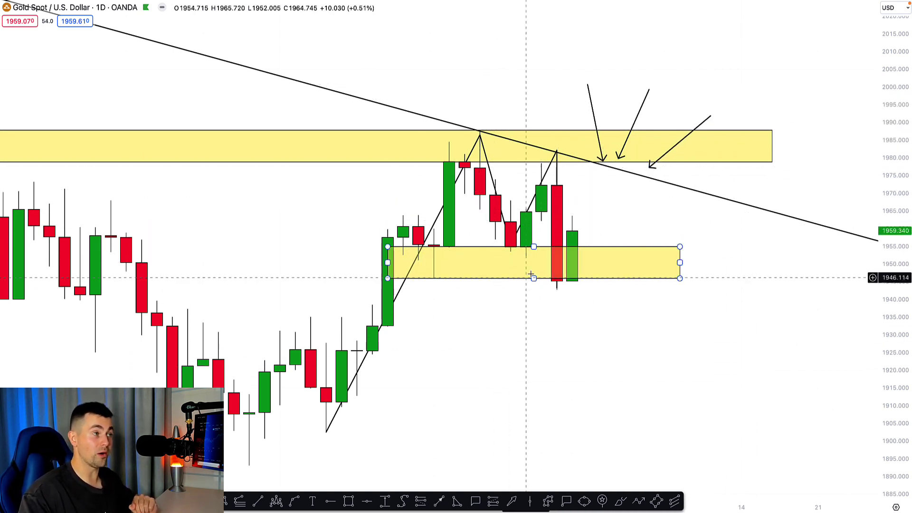
click(547, 233)
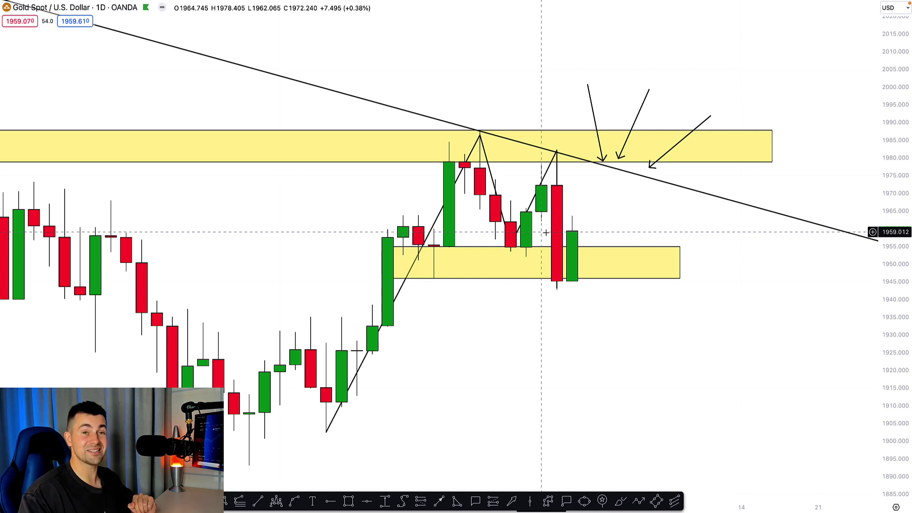
- Draw a triangle between the descending trend line and the support zone, from about 1979.9 and 1955 at the latest candle to about 1956.8
click(440, 501)
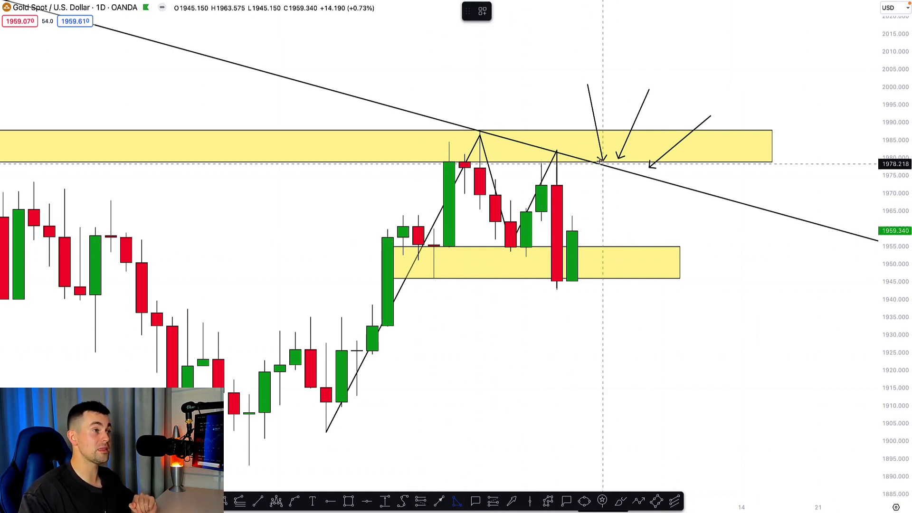
click(572, 158)
click(572, 245)
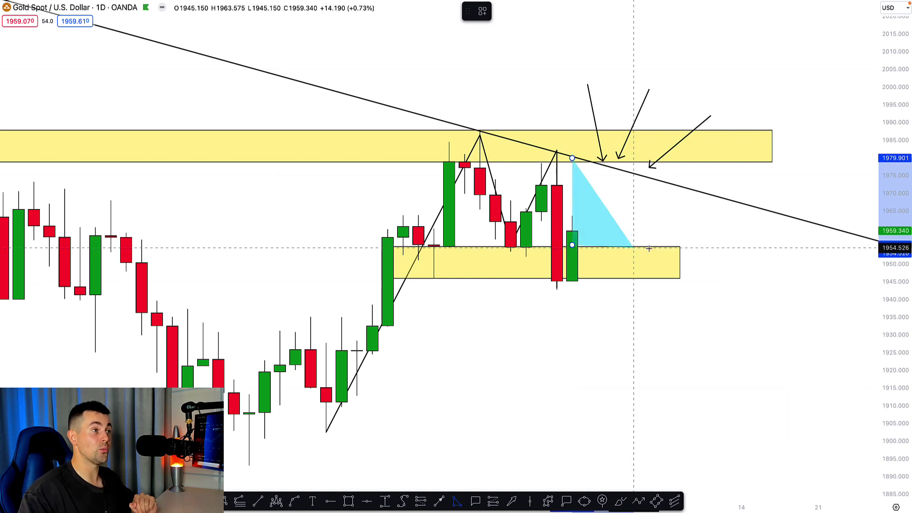
click(864, 241)
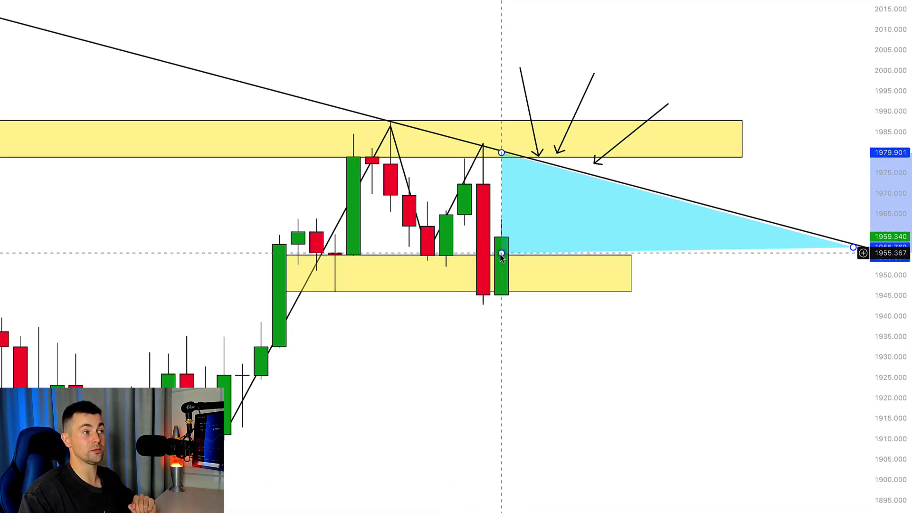
- Align the triangle's lower corner to about 1954.8 and draw a curved arrow from about 1953.4, arching beneath the trend line and down to about 1935
drag(500, 254, 500, 256)
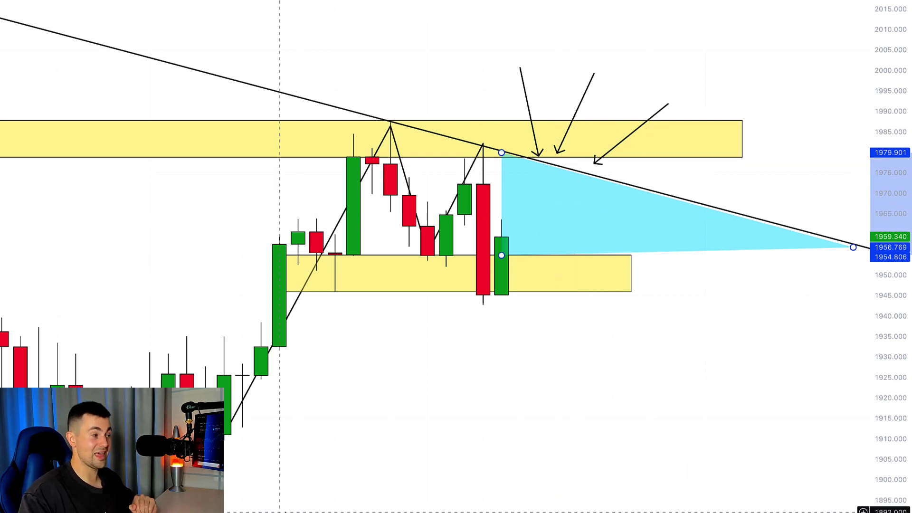
click(520, 260)
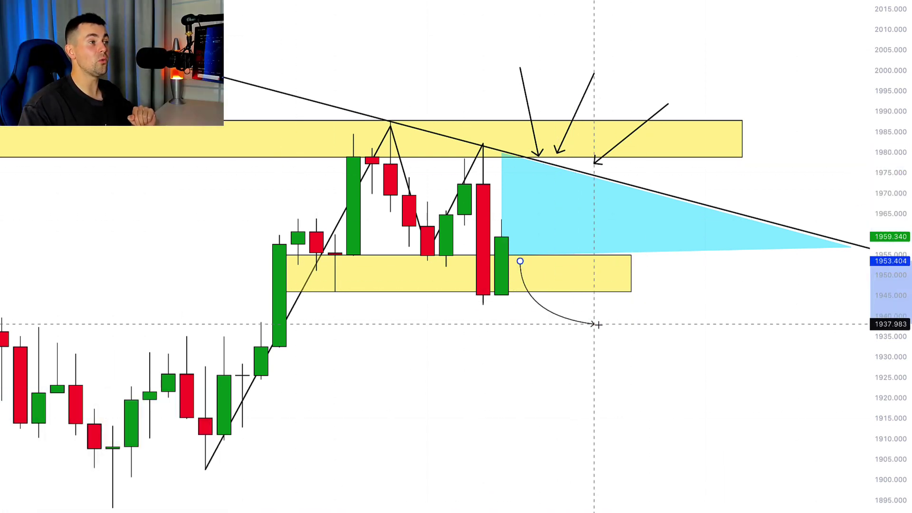
click(594, 324)
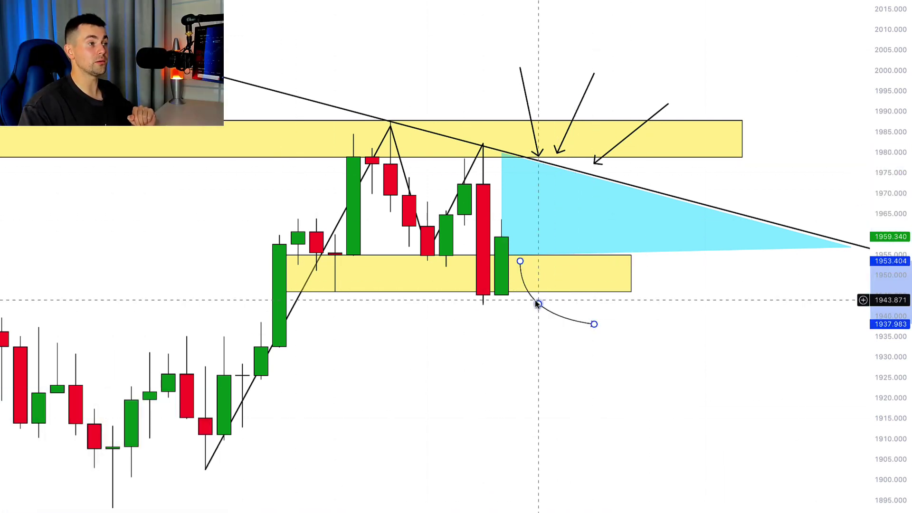
click(558, 178)
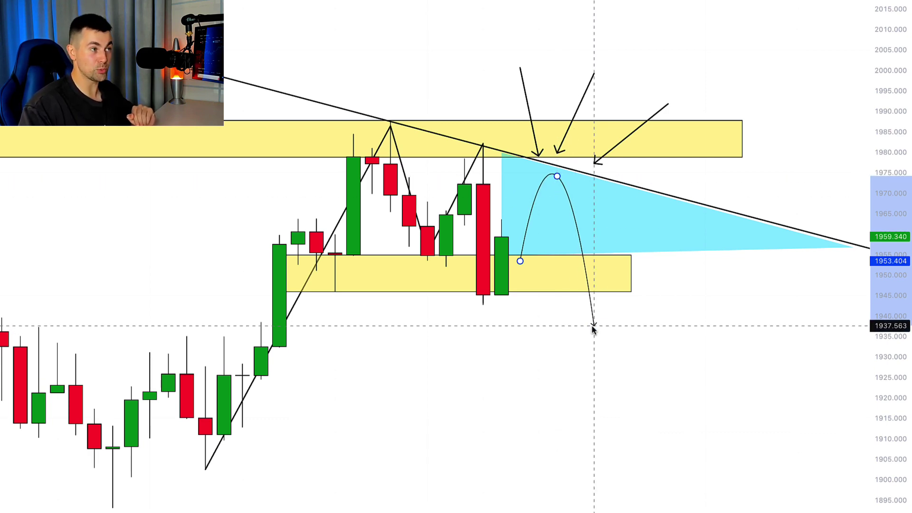
drag(593, 328, 592, 337)
scroll(578, 163, down, 1)
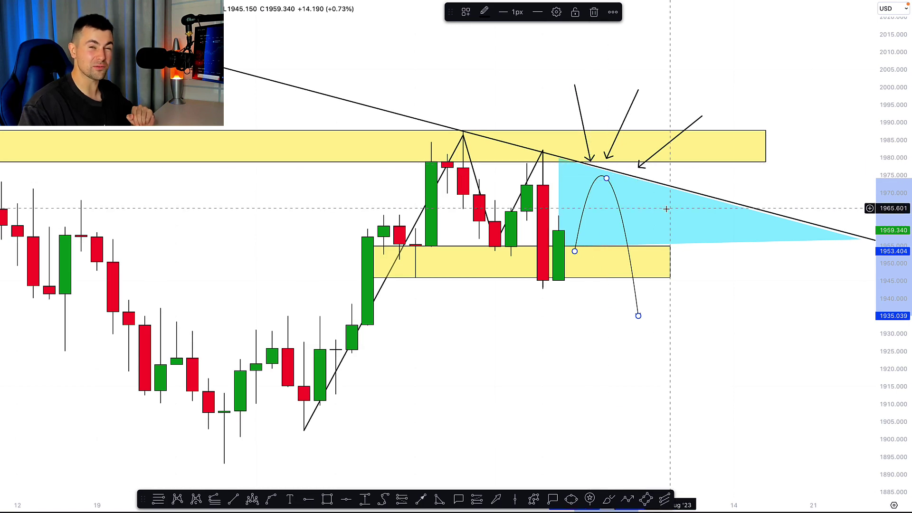
- Draw a lower support zone rectangle on the Gold chart between about 1925.8 and 1937, from the June decline to beyond the latest candle
click(170, 327)
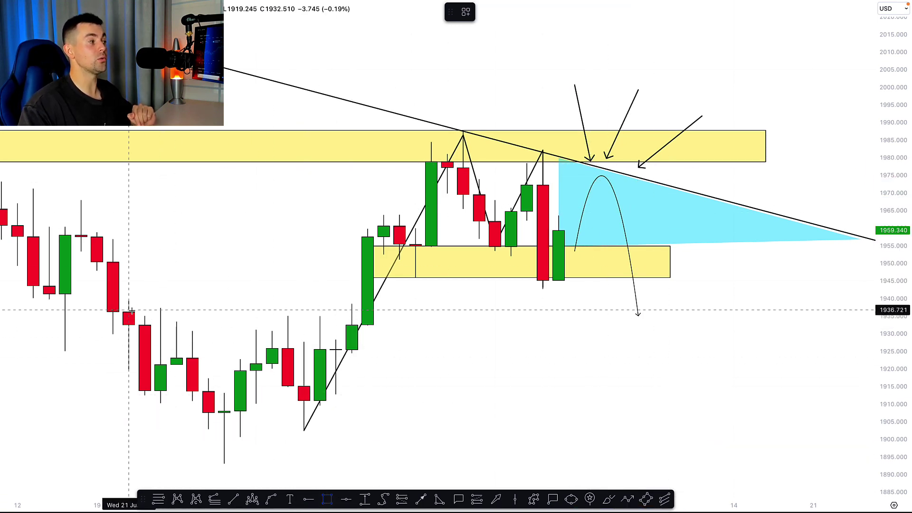
mouse_move(95, 309)
mouse_down()
mouse_move(479, 354)
mouse_move(781, 348)
mouse_up()
click(583, 376)
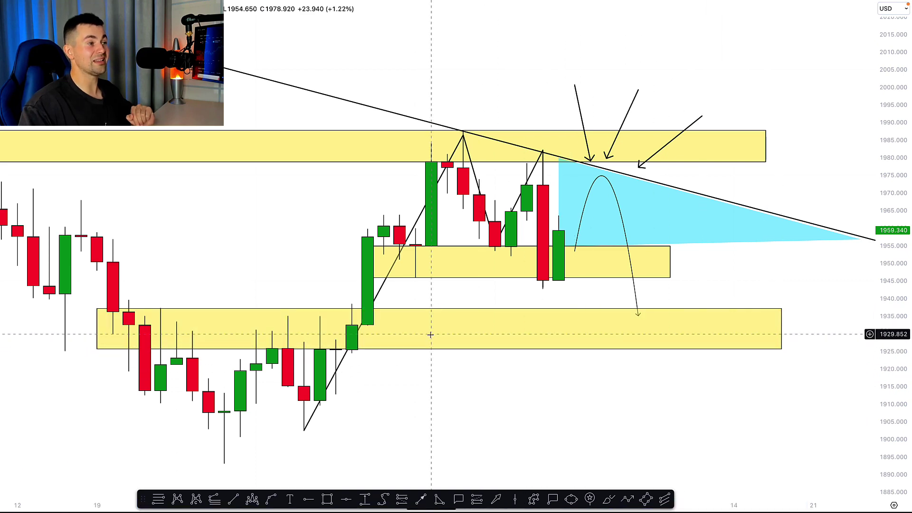
scroll(380, 332, down, 1)
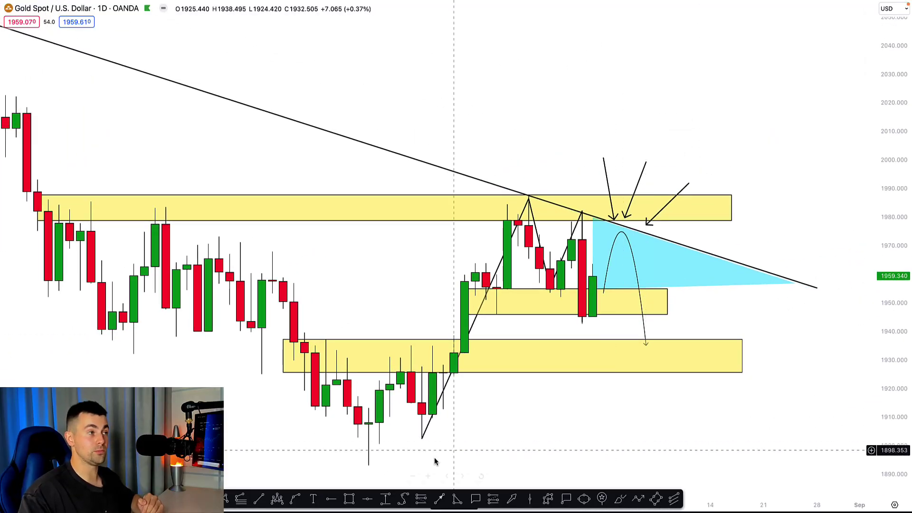
click(438, 499)
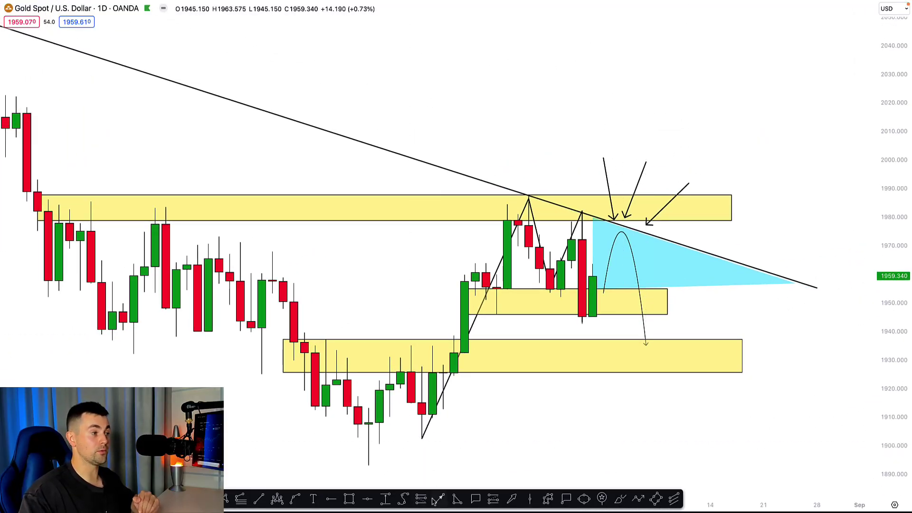
click(176, 110)
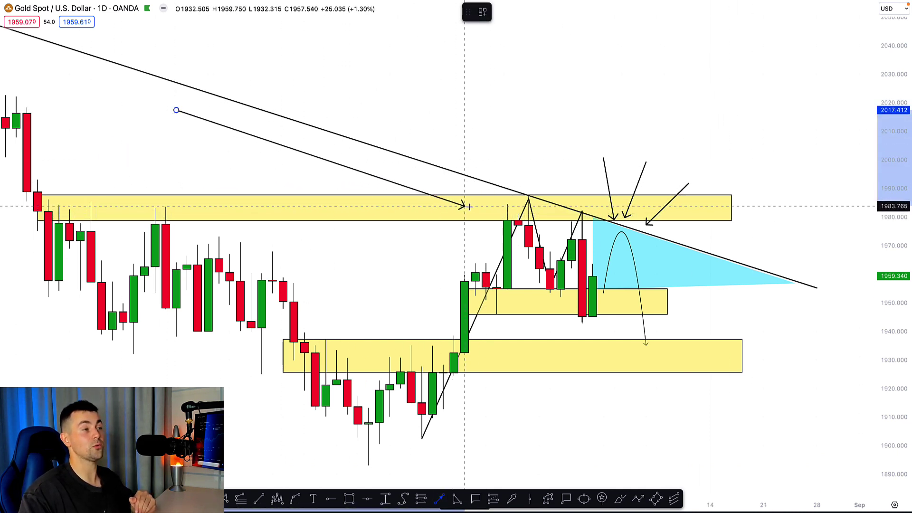
key(Escape)
- Draw zigzag arrows above the Gold trend line, rising from about 1970 to 1993, falling to about 1980 and rising again
click(438, 499)
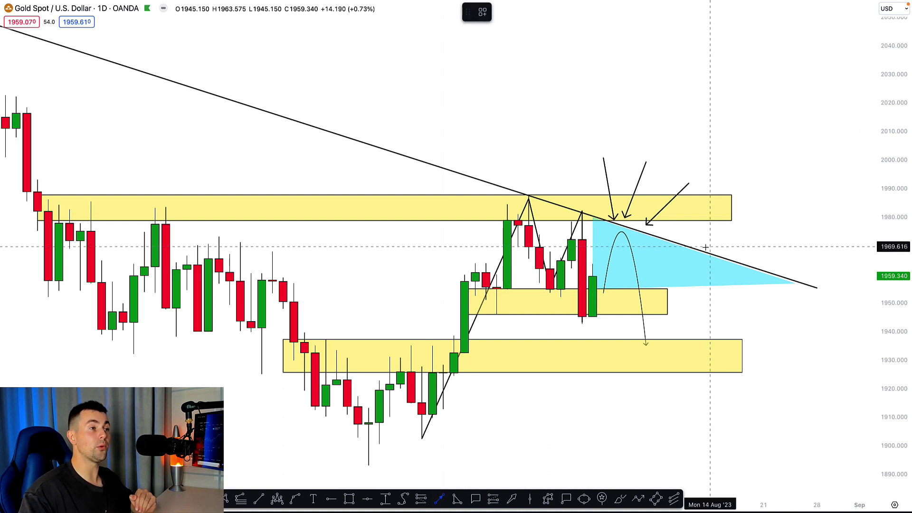
click(711, 245)
click(721, 178)
click(753, 217)
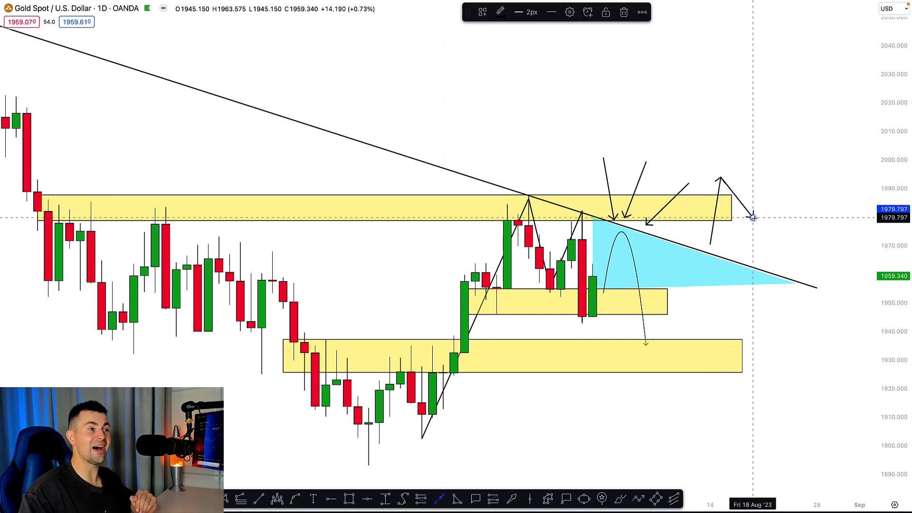
double_click(785, 147)
click(782, 249)
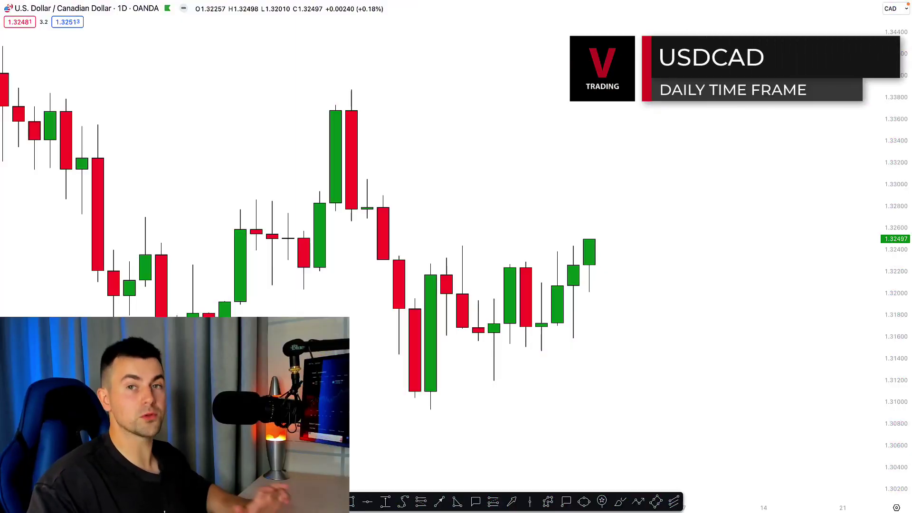
- Draw a resistance zone rectangle on the USD/CAD daily chart between about 1.3223 and 1.3244, extending beyond the latest candle
scroll(799, 418, left, 3)
drag(898, 287, 897, 369)
scroll(793, 389, down, 1)
drag(792, 389, 692, 406)
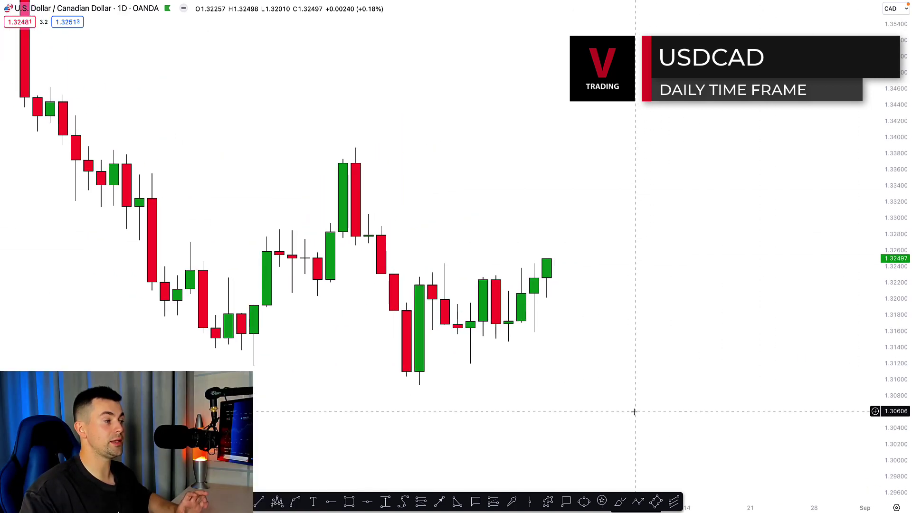
click(349, 502)
drag(355, 263, 661, 280)
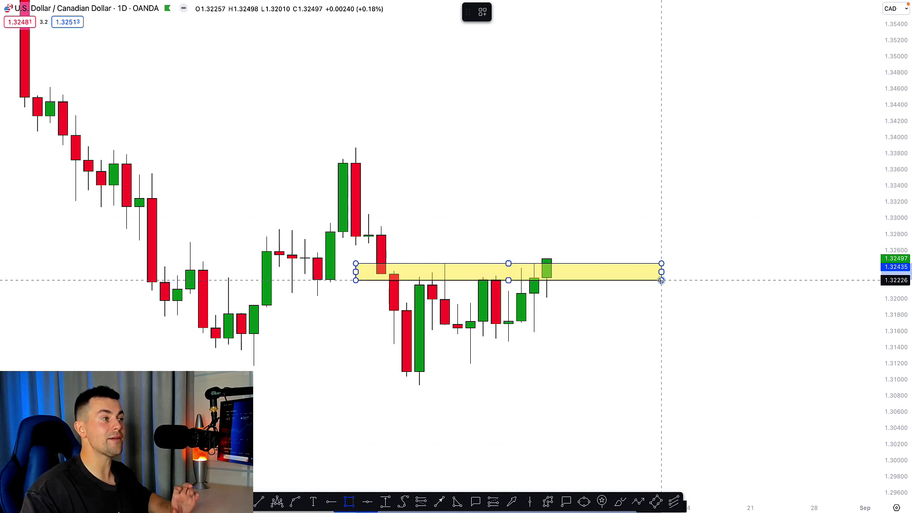
- Draw an ascending trend line under the recent USD/CAD swing lows, from about 1.3065 to about 1.3245
click(263, 502)
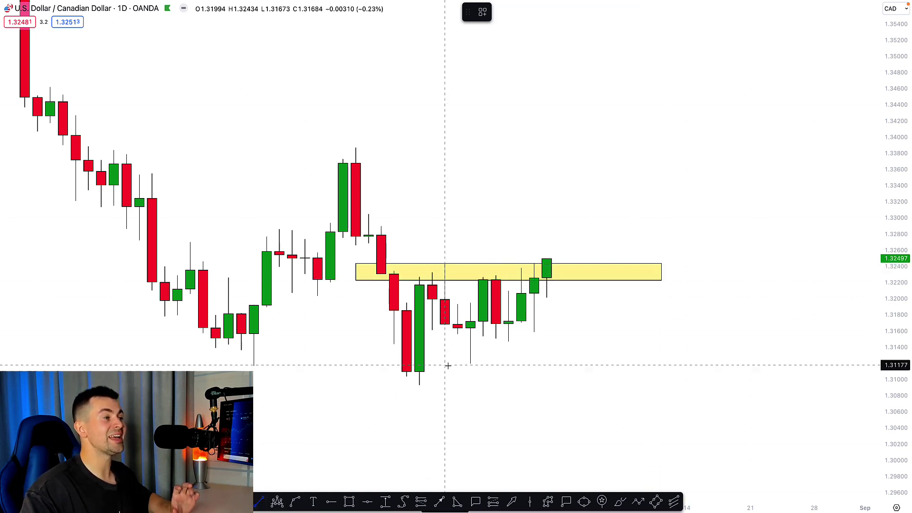
click(368, 398)
click(712, 262)
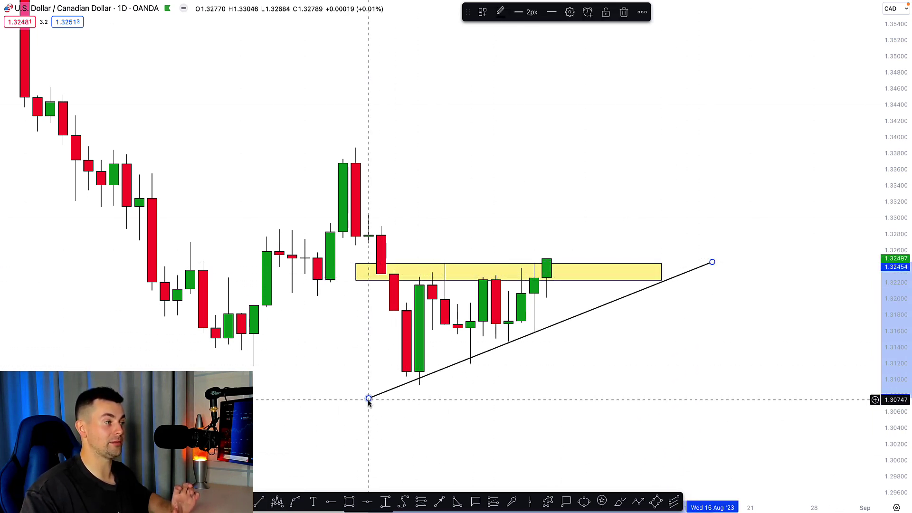
drag(369, 398, 369, 408)
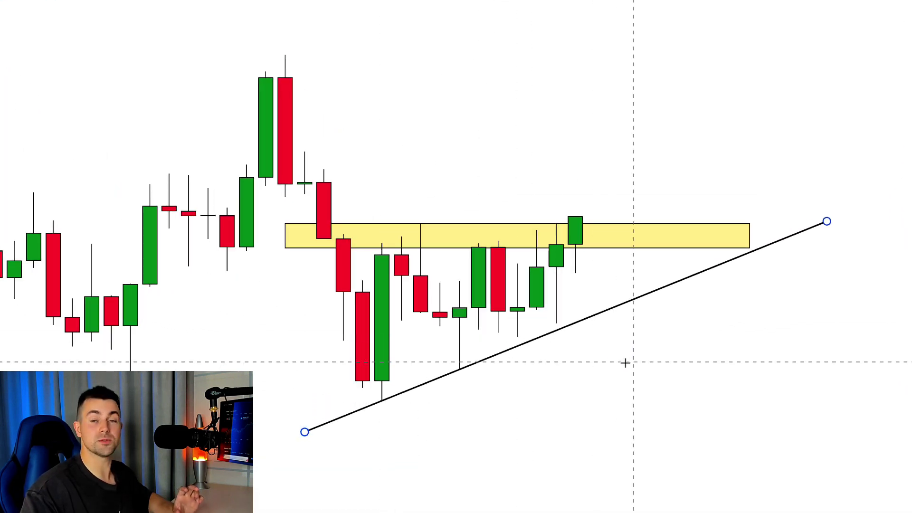
- Draw a triangle between the resistance zone and the ascending trend line, with left corners at about 1.3223 and 1.3074 and its apex at about 1.3224
drag(602, 363, 660, 426)
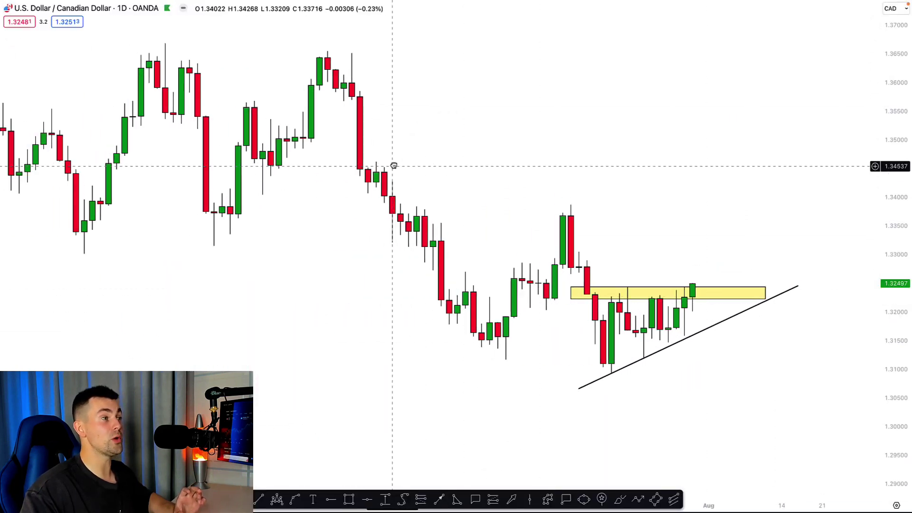
drag(394, 166, 484, 247)
scroll(505, 255, up, 5)
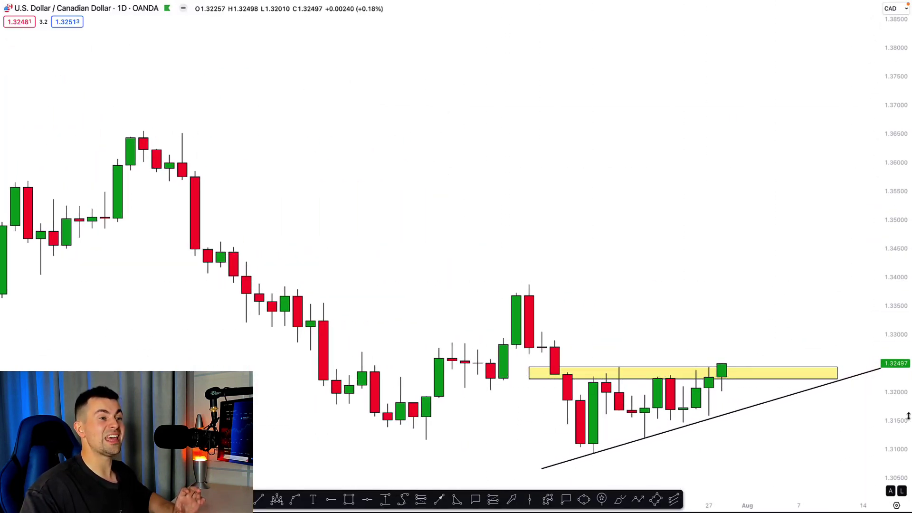
drag(909, 417, 905, 291)
drag(684, 324, 525, 183)
drag(537, 226, 538, 180)
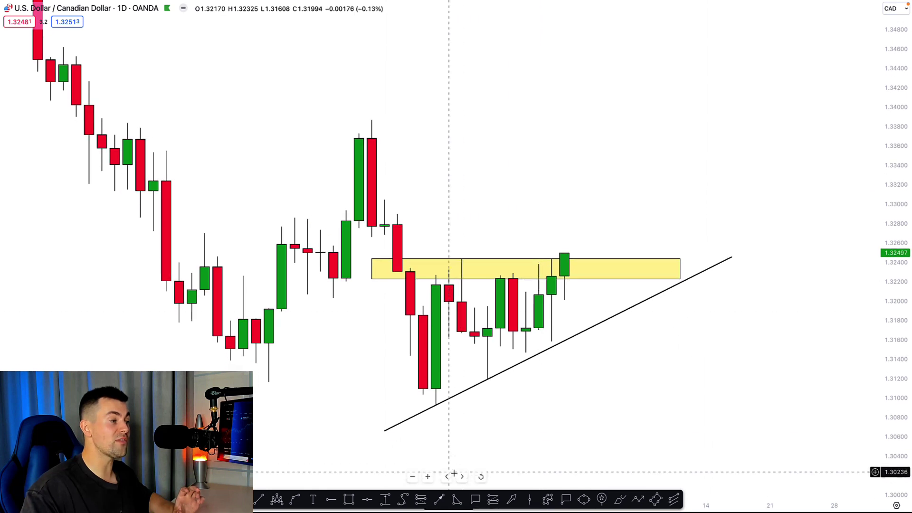
click(457, 499)
click(397, 278)
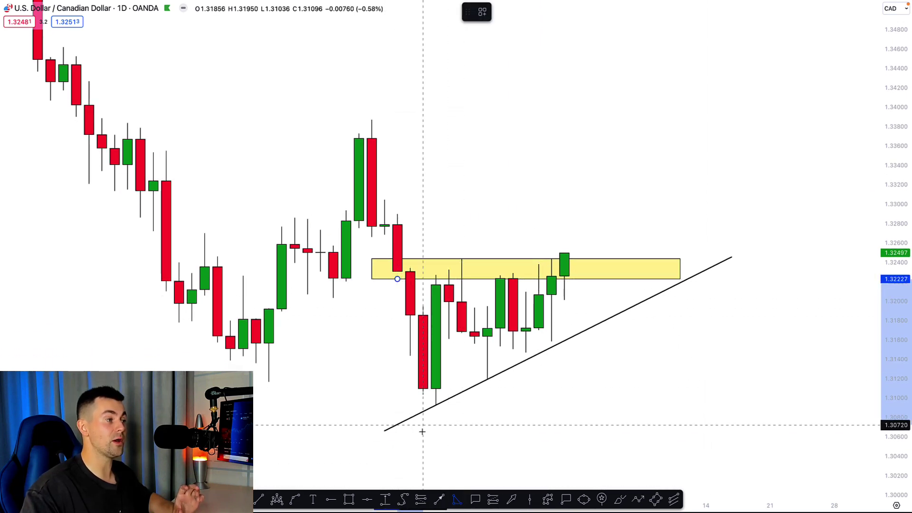
click(398, 422)
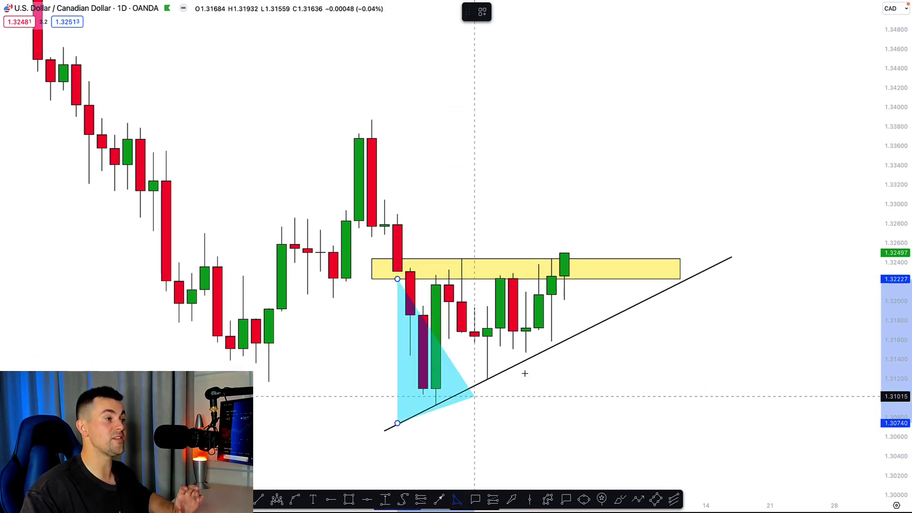
click(695, 279)
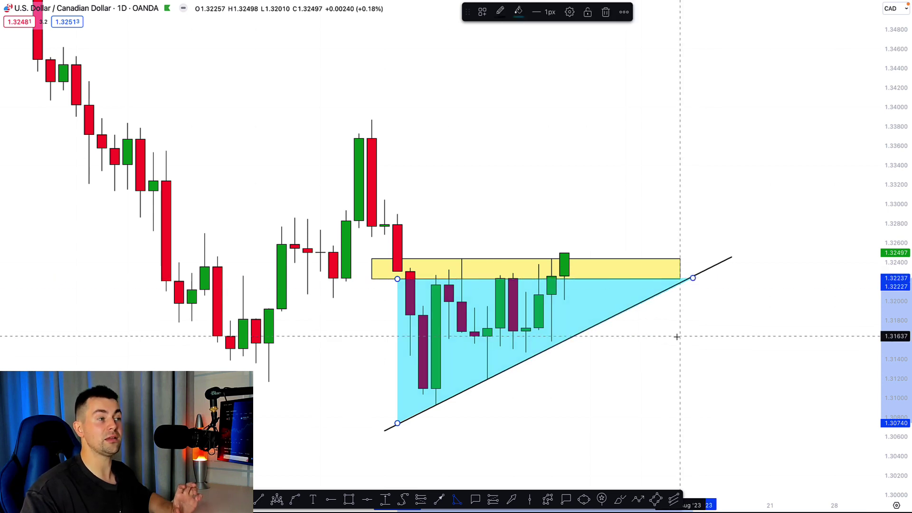
- Circle the latest USD/CAD candles at the resistance zone with an ellipse and delete it
drag(663, 351, 634, 353)
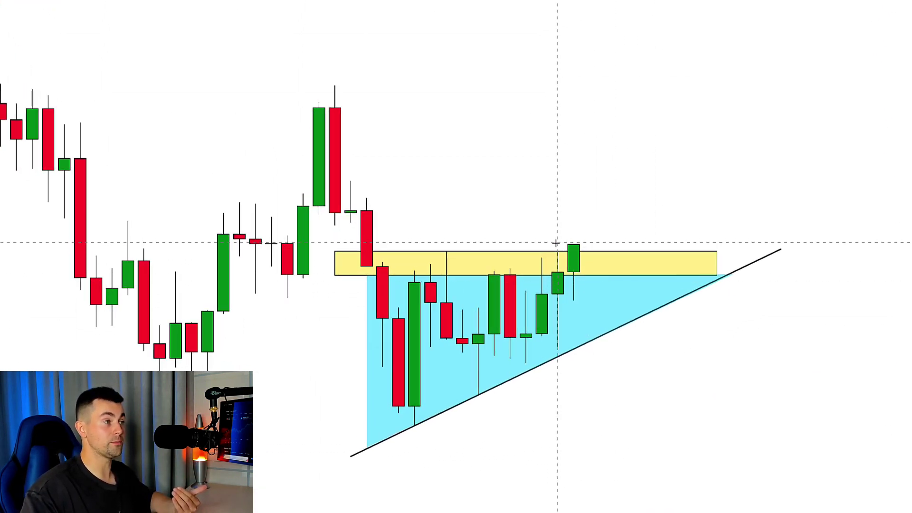
click(560, 284)
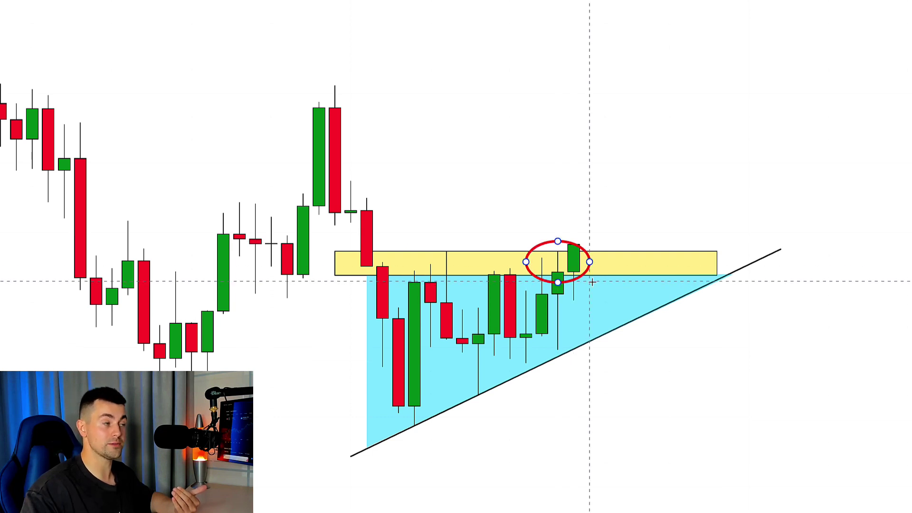
key(Delete)
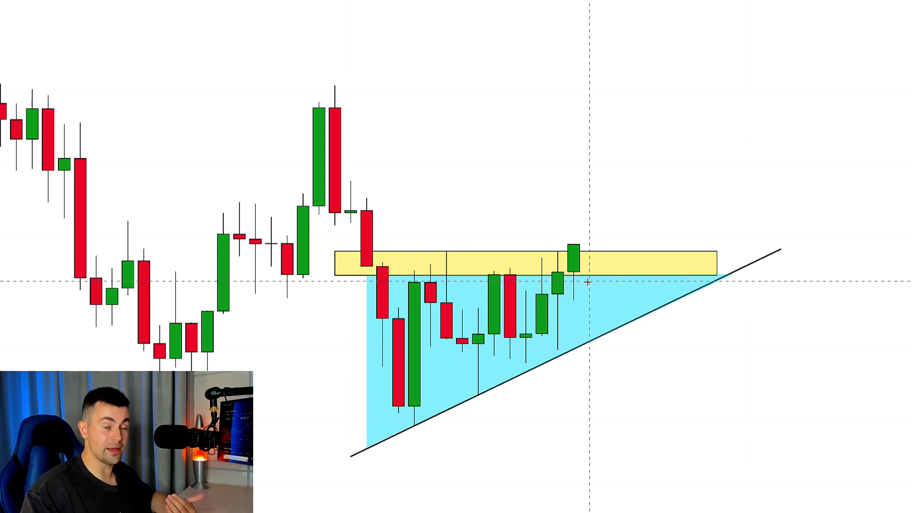
- Draw a rectangle over the resistance zone from the latest candle to the trend line, and an arrow rising from about 1.3230 to 1.3357
drag(911, 403, 866, 353)
scroll(892, 373, up, 1)
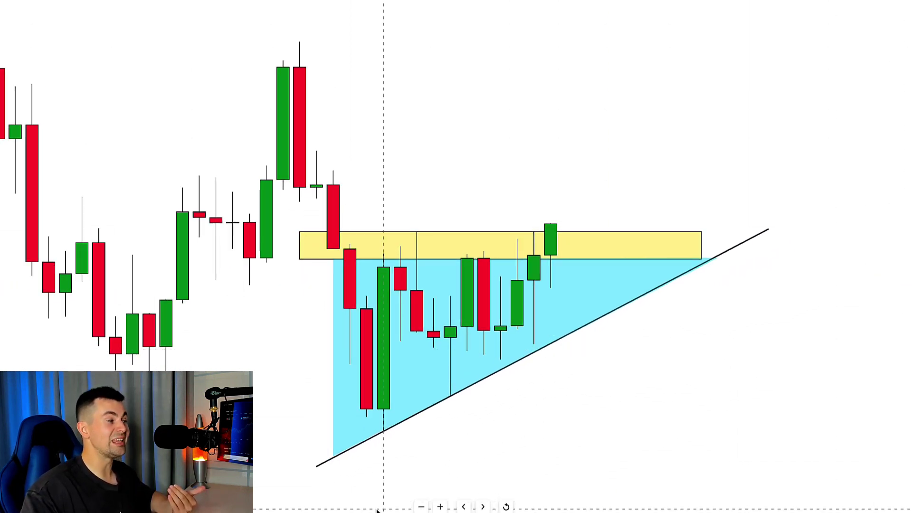
drag(551, 233, 718, 257)
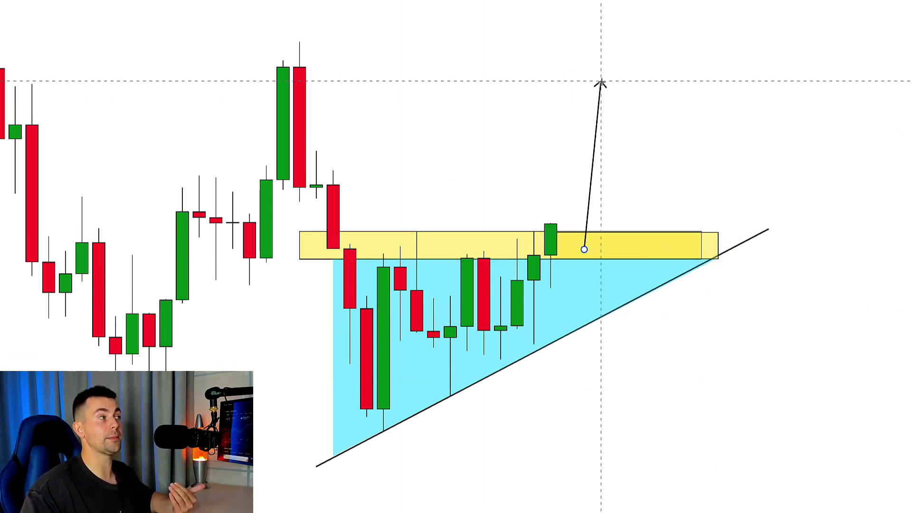
click(464, 144)
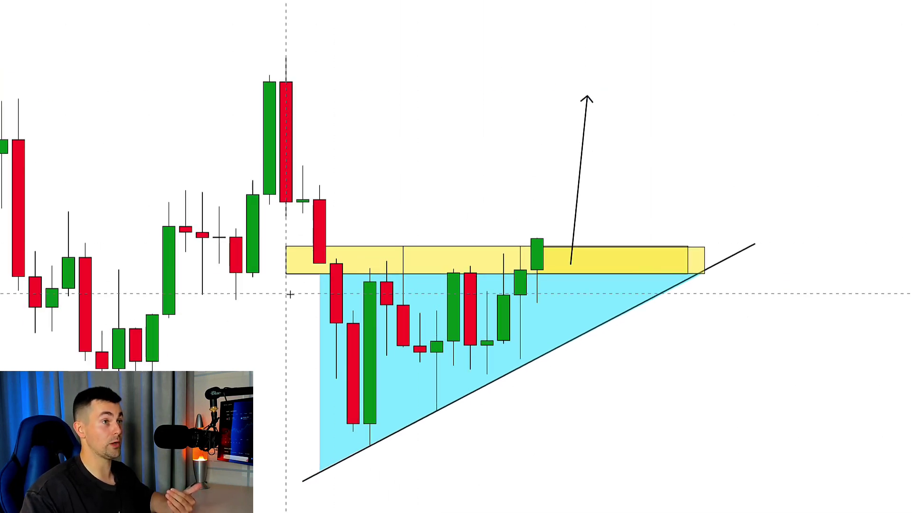
- Draw an upper resistance zone rectangle at the USD/CAD swing high, between about 1.3365 and 1.3389, extending beyond the arrow
click(326, 499)
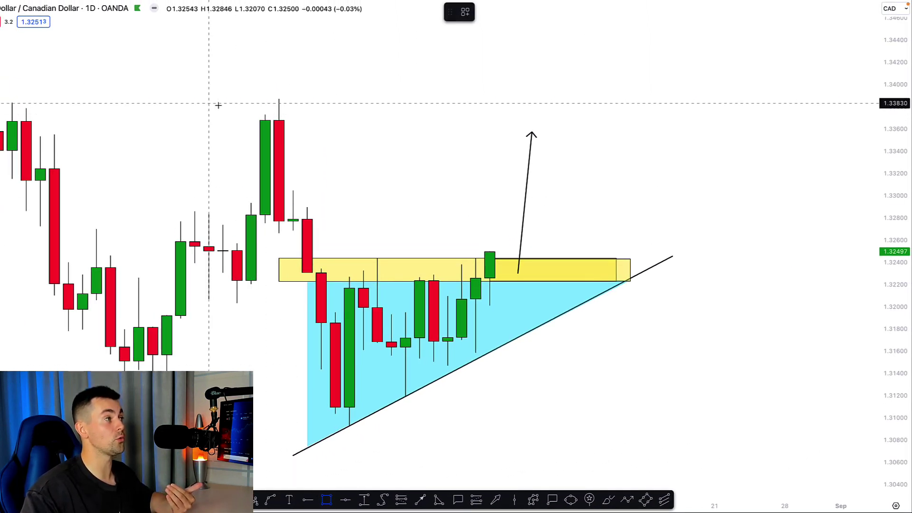
click(180, 97)
click(730, 123)
click(629, 189)
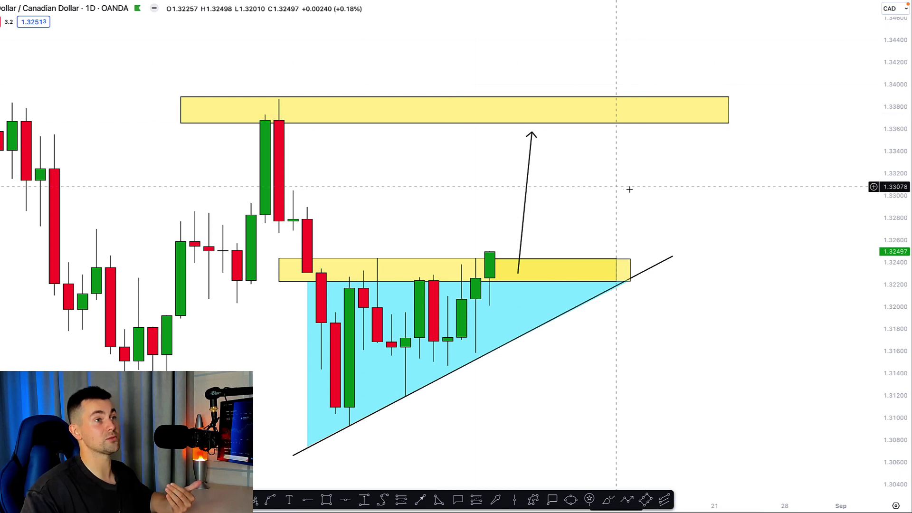
drag(578, 168, 641, 172)
drag(507, 177, 485, 176)
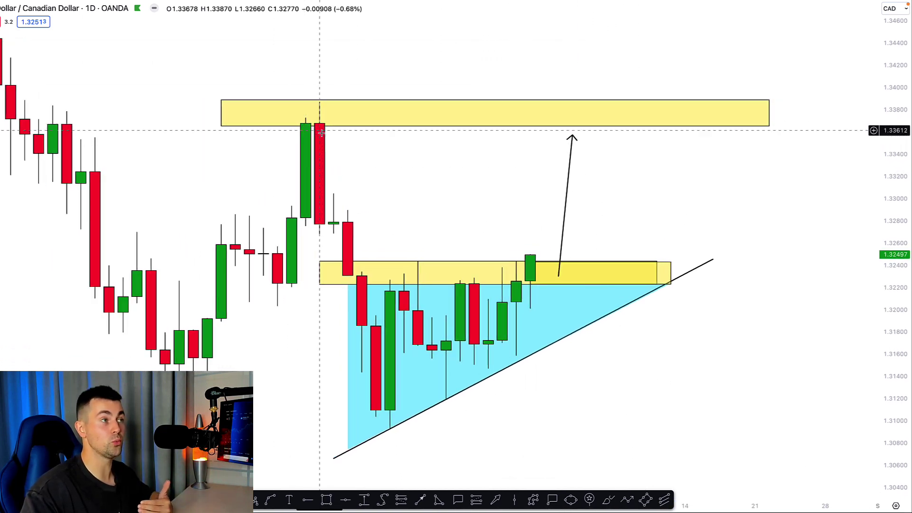
scroll(707, 203, right, 3)
scroll(665, 204, left, 1)
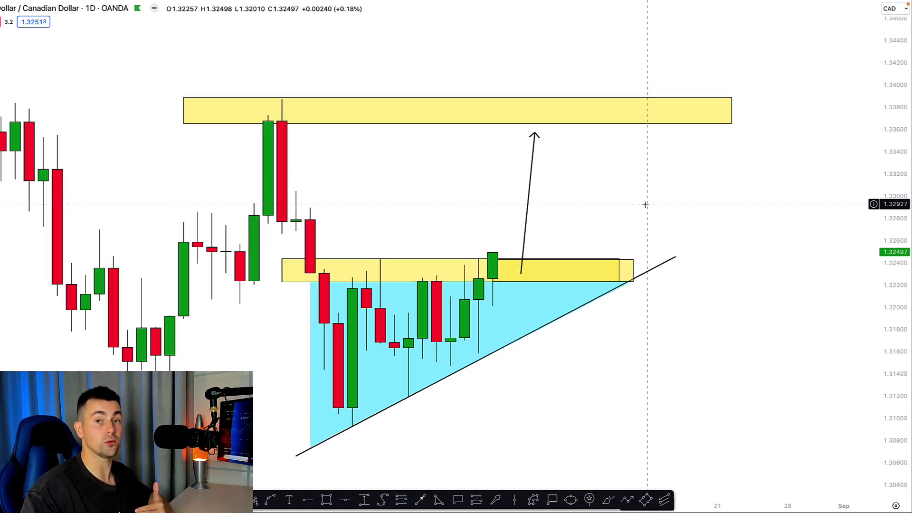